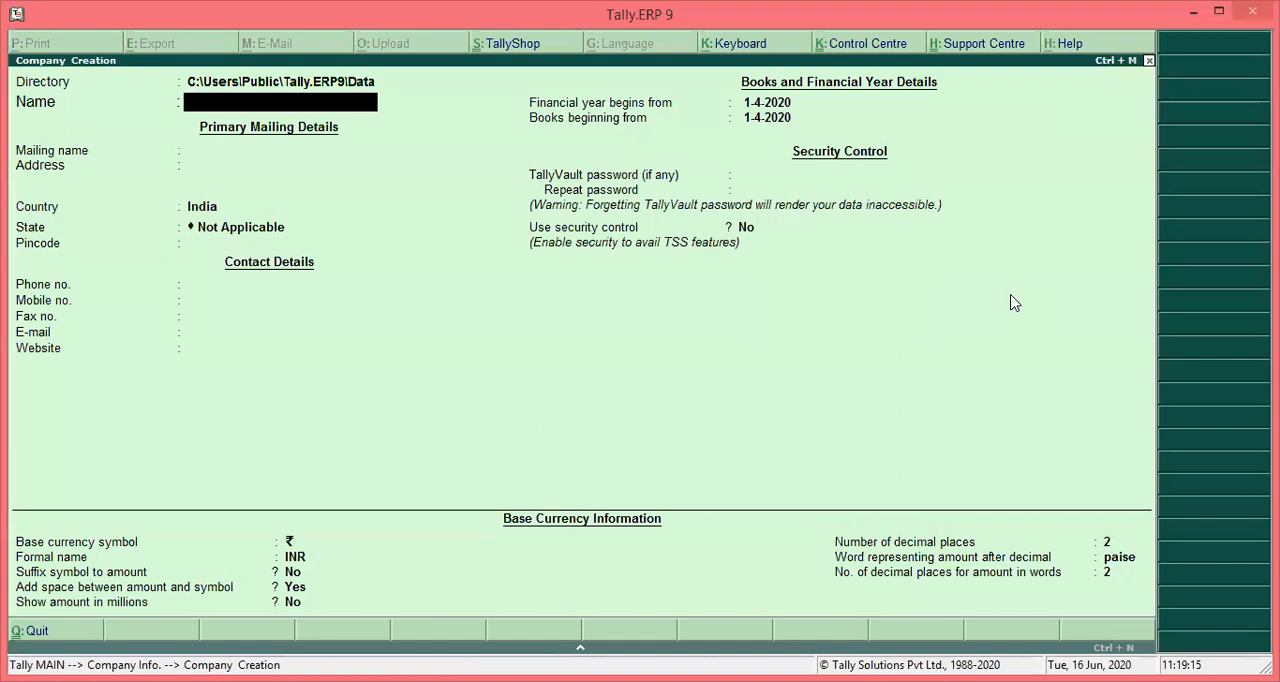
- Name the new company "Arihant Industries Sukher" and keep the same text as its mailing name
text(Arihant Industries)
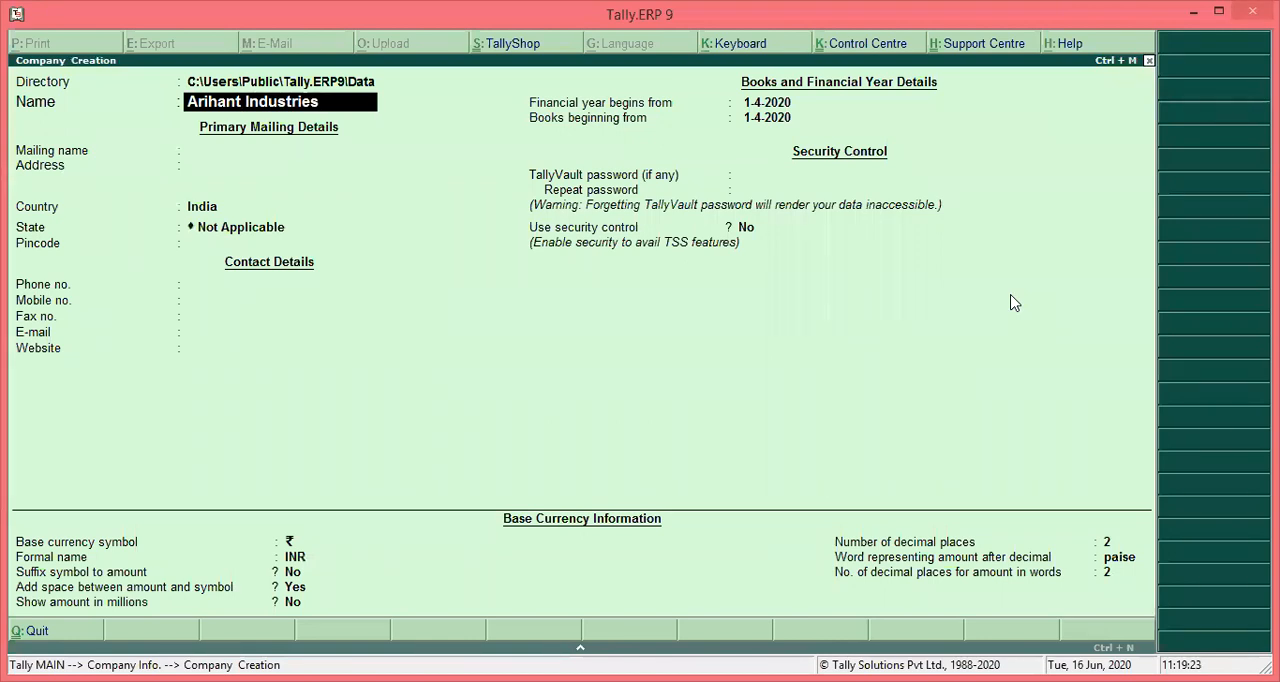
text( Sukher)
key(Return)
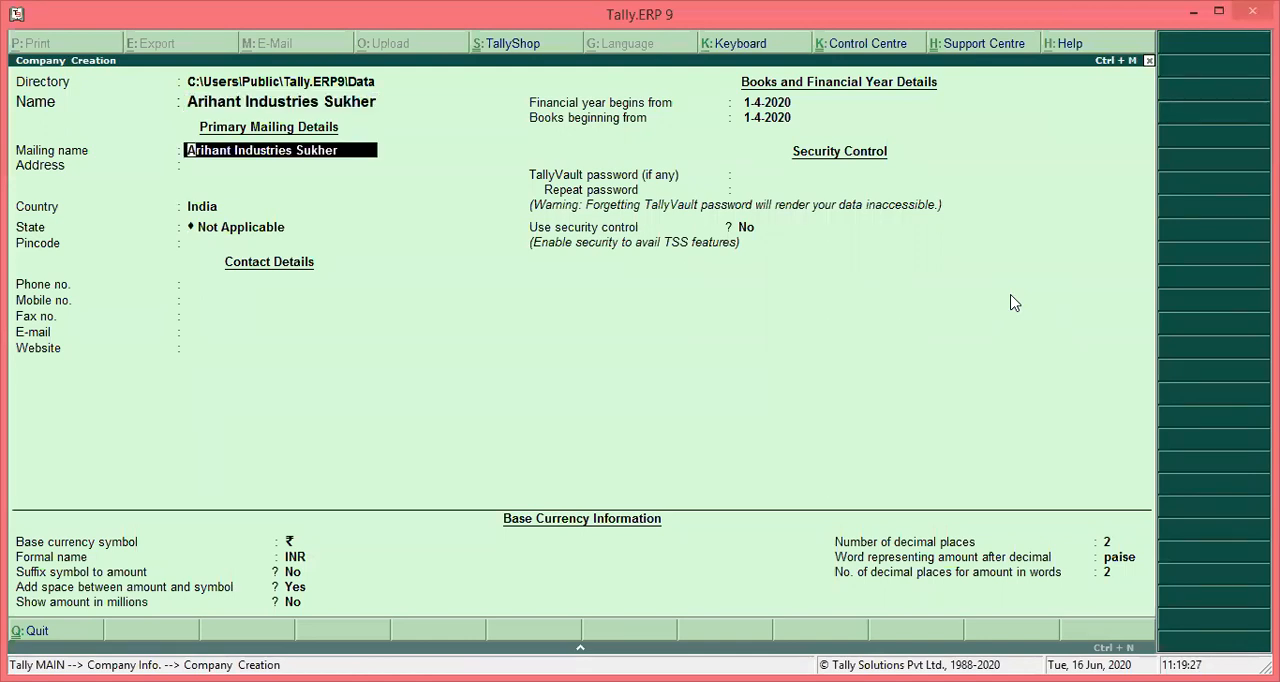
key(Return)
- Enter the company's mailing address and keep India as the country
text(Sukher)
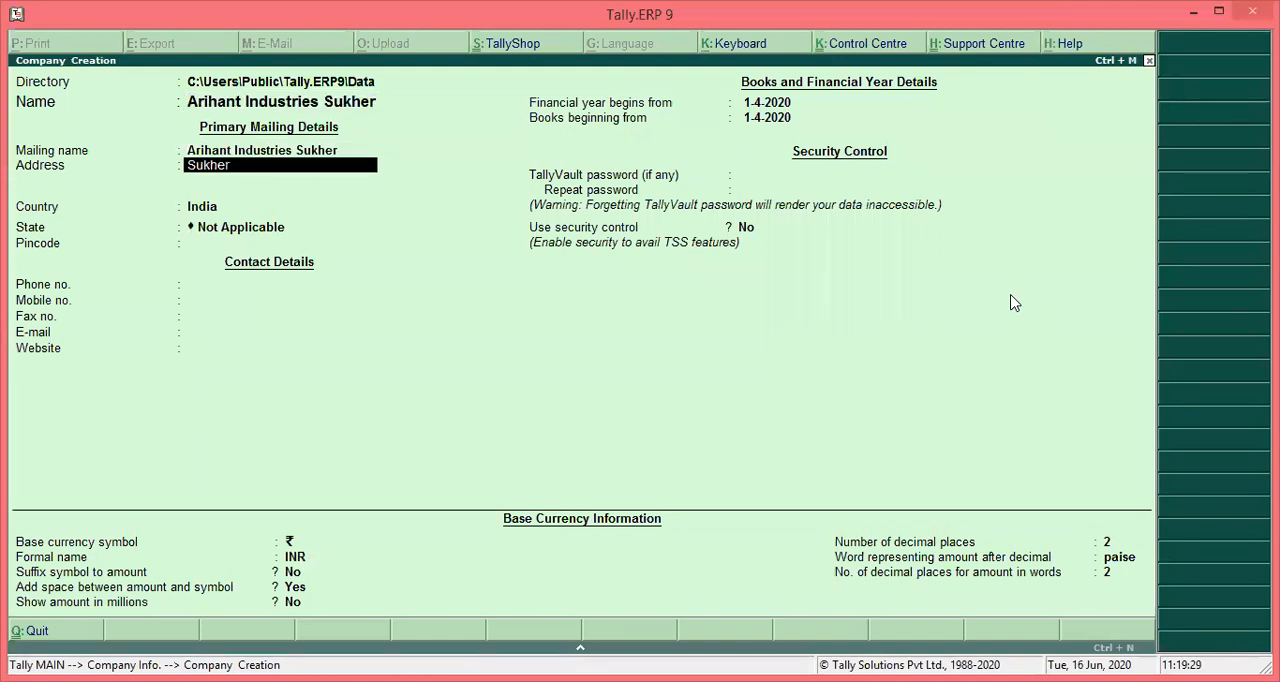
text(, Udaipuir)
key(BackSpace)
key(BackSpace)
text(r)
key(Return)
key(Return)
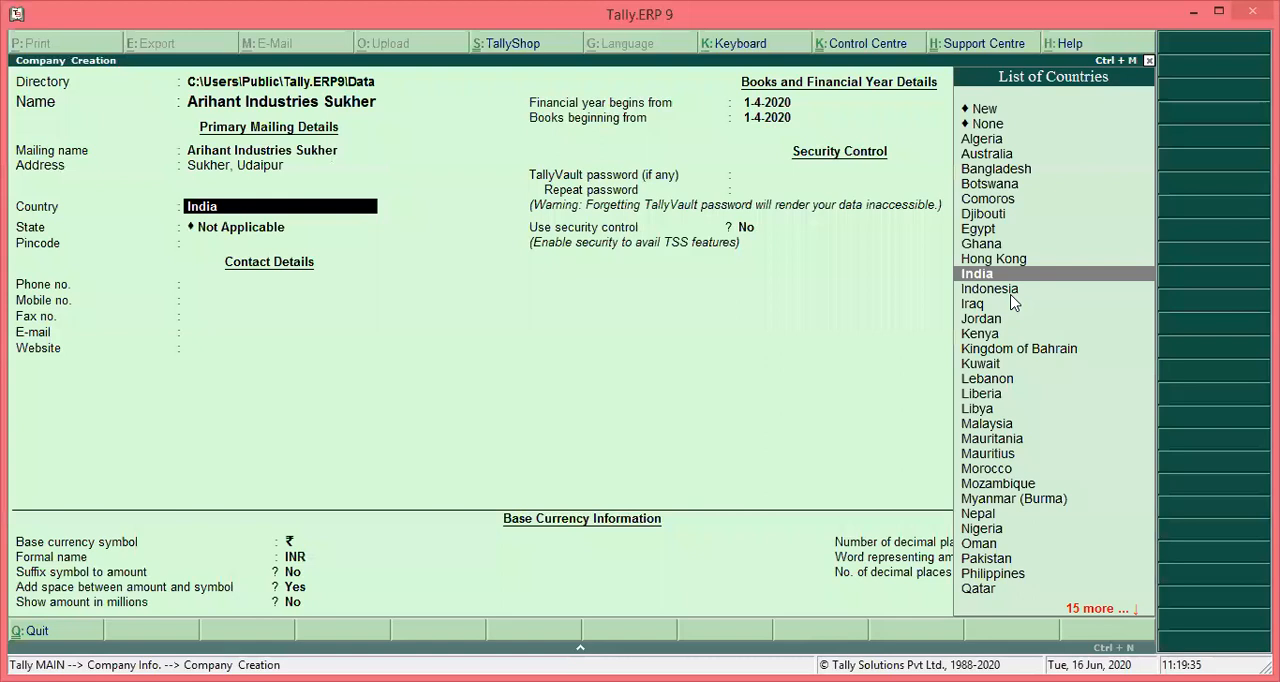
key(Return)
text(Raj)
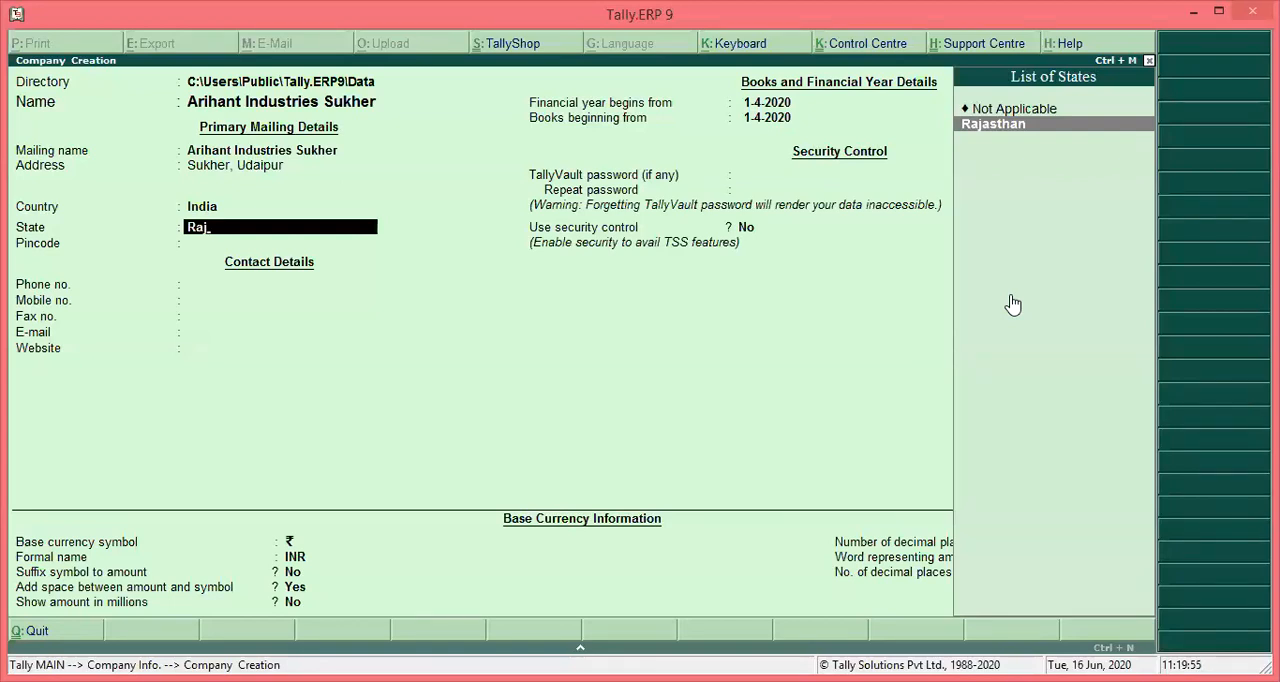
key(BackSpace)
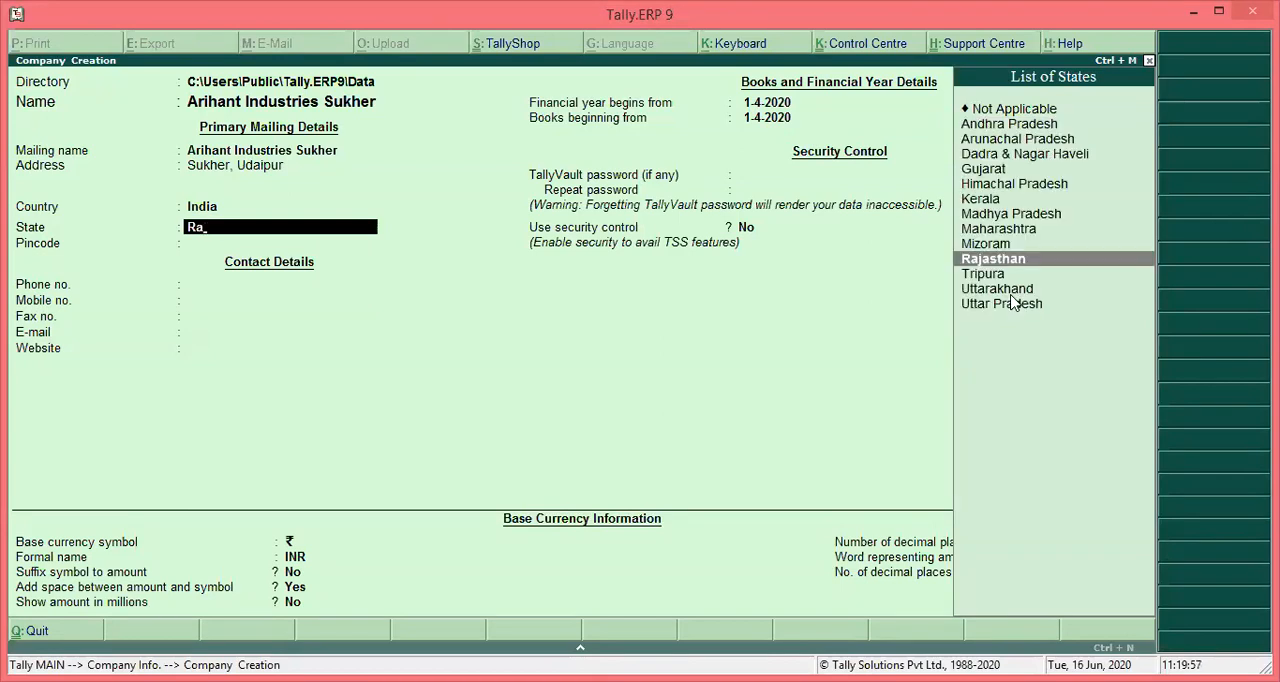
key(Up)
key(Up)
key(Up)
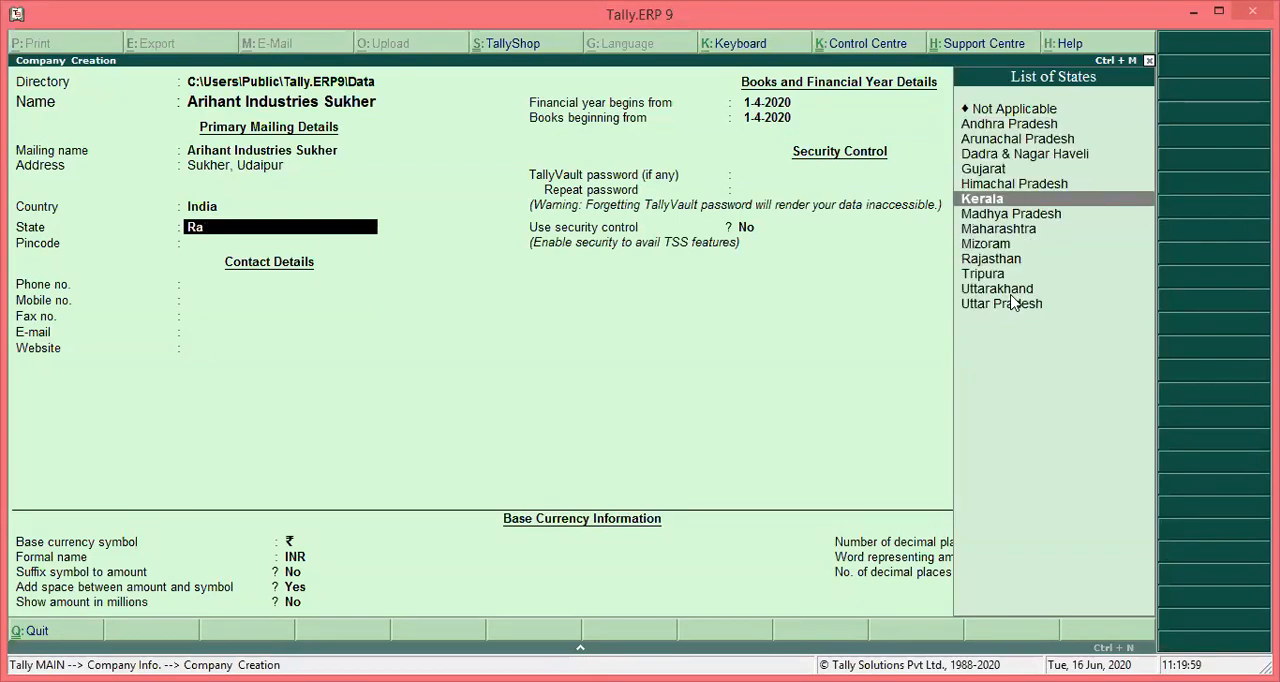
key(Home)
key(Down)
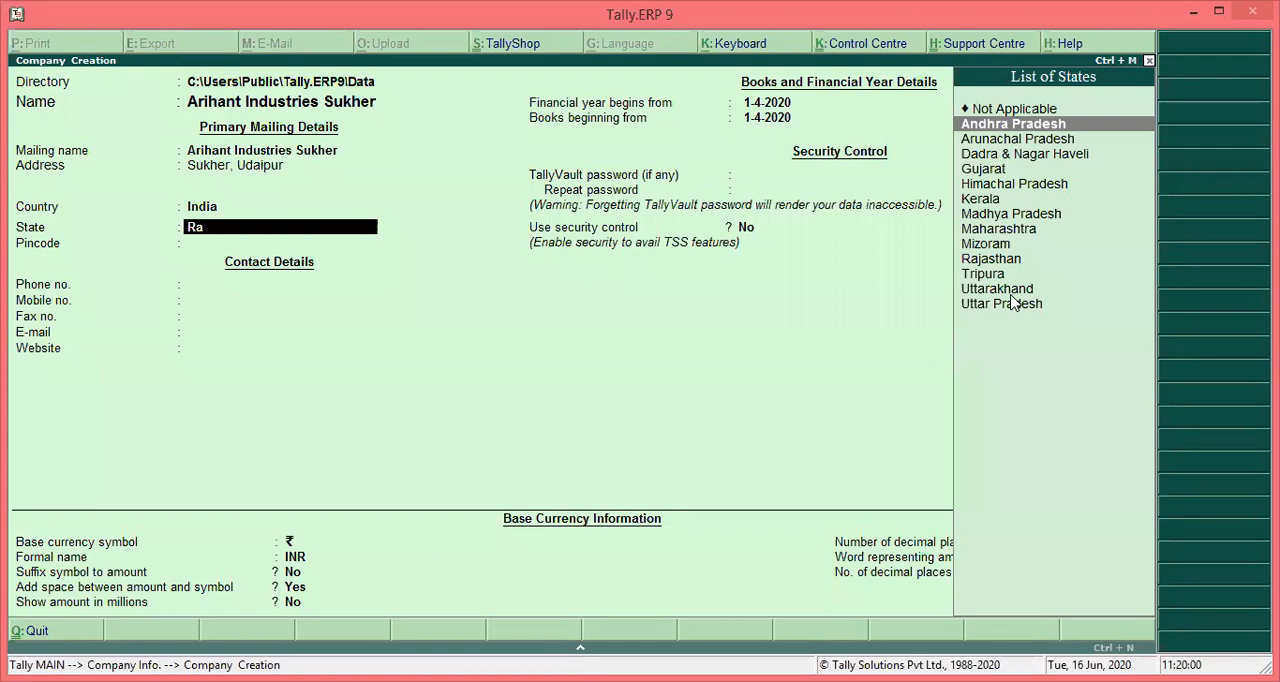
key(BackSpace)
key(BackSpace)
key(BackSpace)
key(Return)
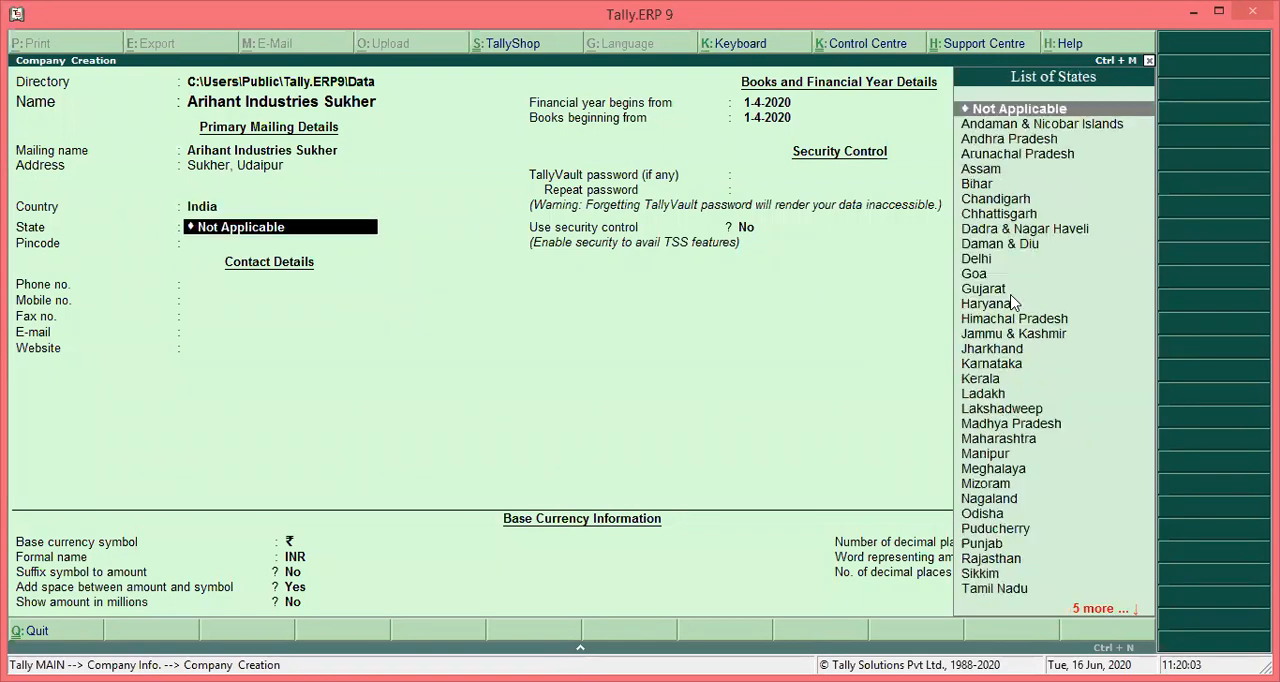
- Look through the list of states available for India
key(Down)
key(Down)
key(Down)
key(Down)
key(Down)
key(Down)
key(Down)
key(Down)
key(Down)
key(Down)
key(Down)
key(Down)
key(Down)
key(Down)
key(Down)
key(Down)
key(Down)
key(Down)
key(Down)
key(Down)
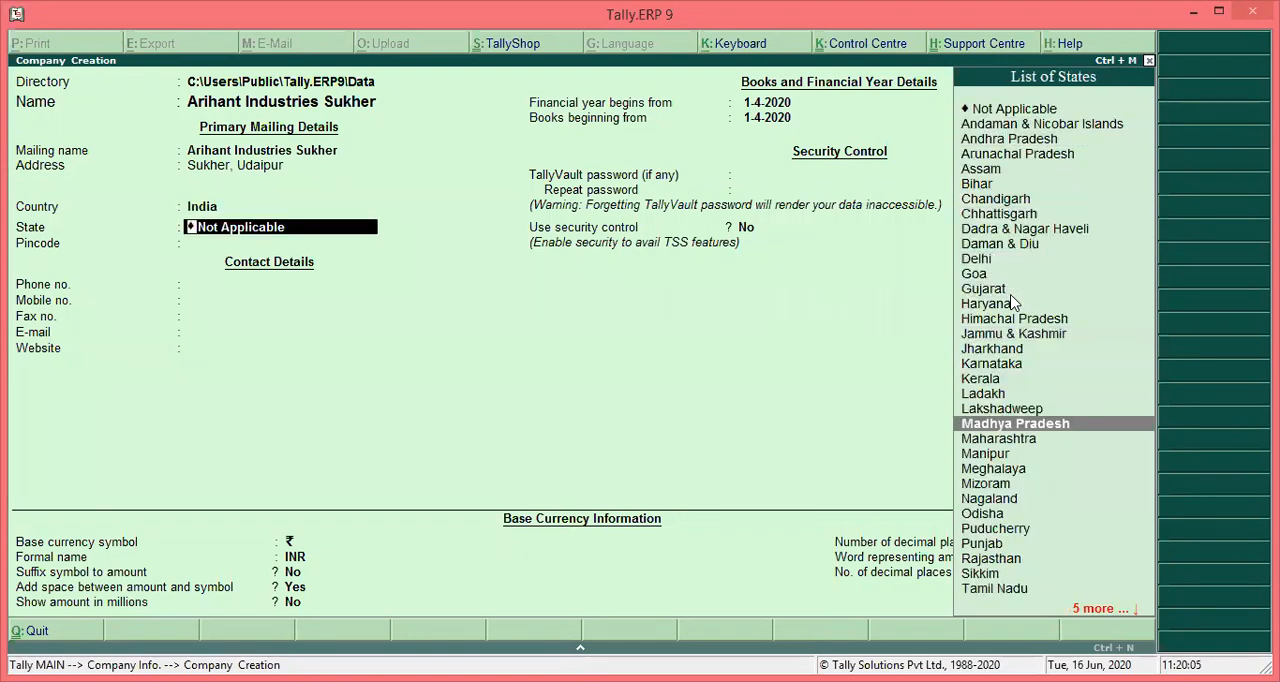
key(Down)
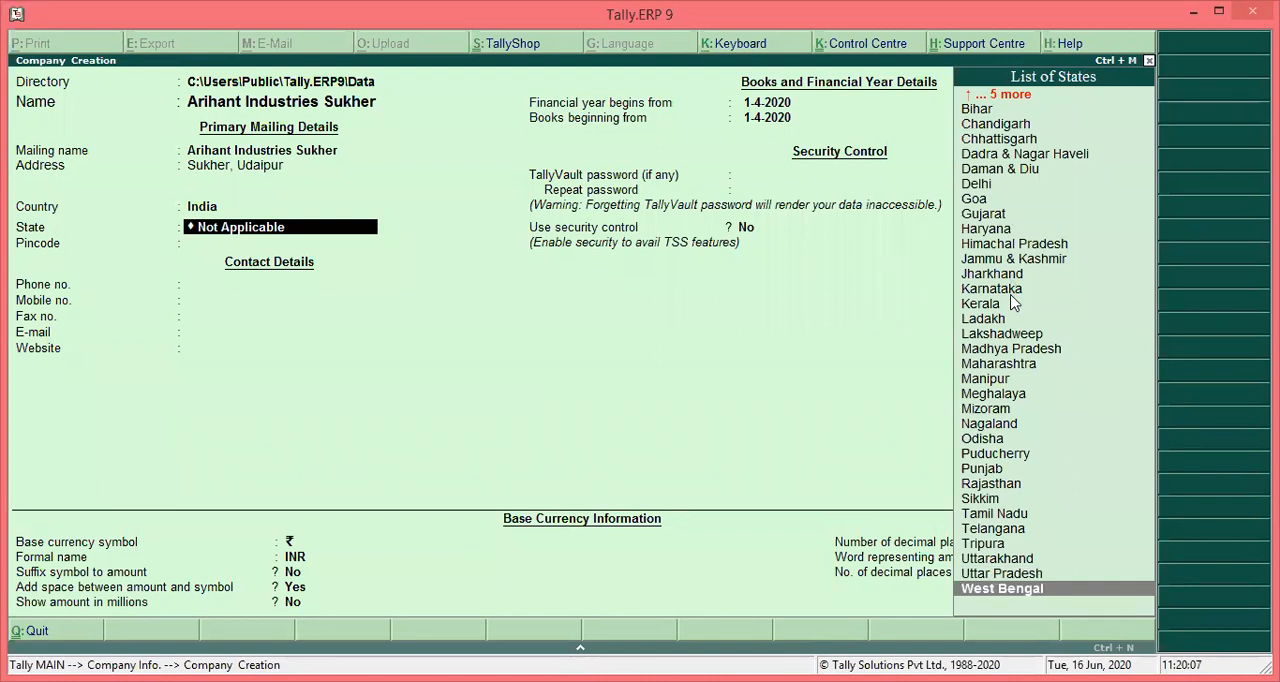
key(Up)
key(Up)
key(Up)
key(Up)
key(Up)
key(Up)
key(Up)
key(Up)
key(Up)
key(Up)
key(Up)
key(Up)
key(Up)
key(Up)
key(Up)
key(Up)
key(Up)
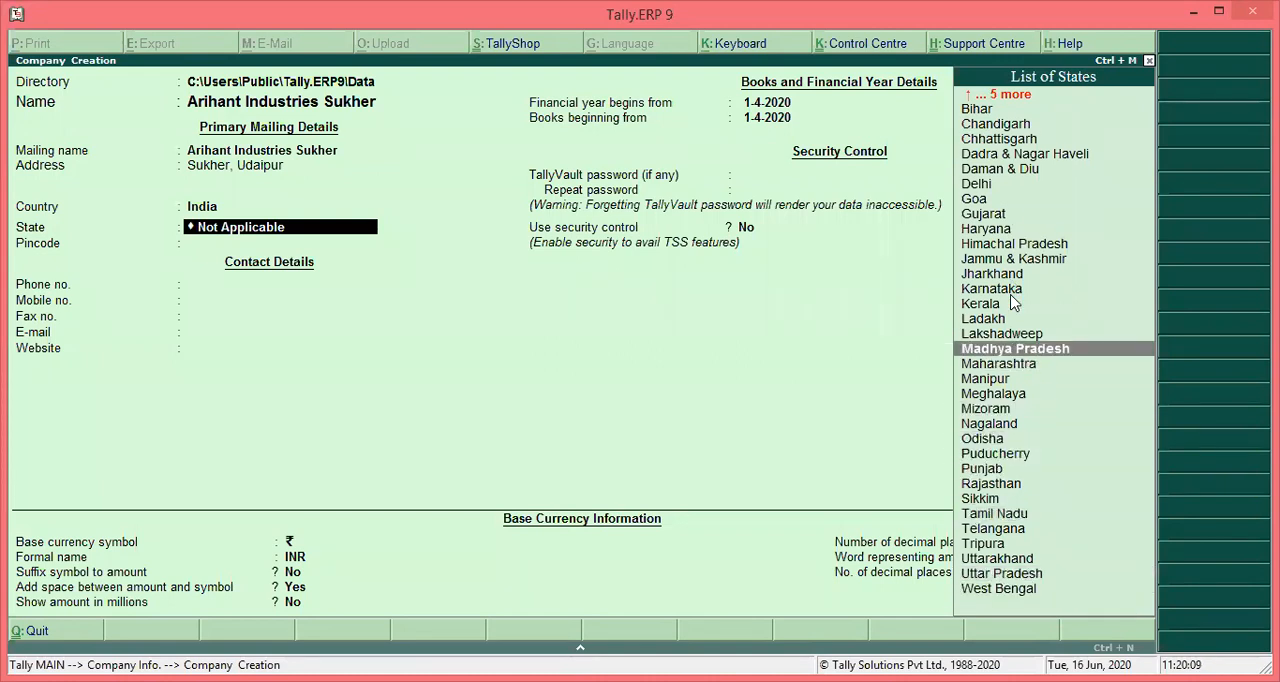
key(Up)
key(Up)
key(Up)
key(Up)
key(Up)
key(Up)
key(Down)
key(Down)
key(Down)
key(Down)
key(Down)
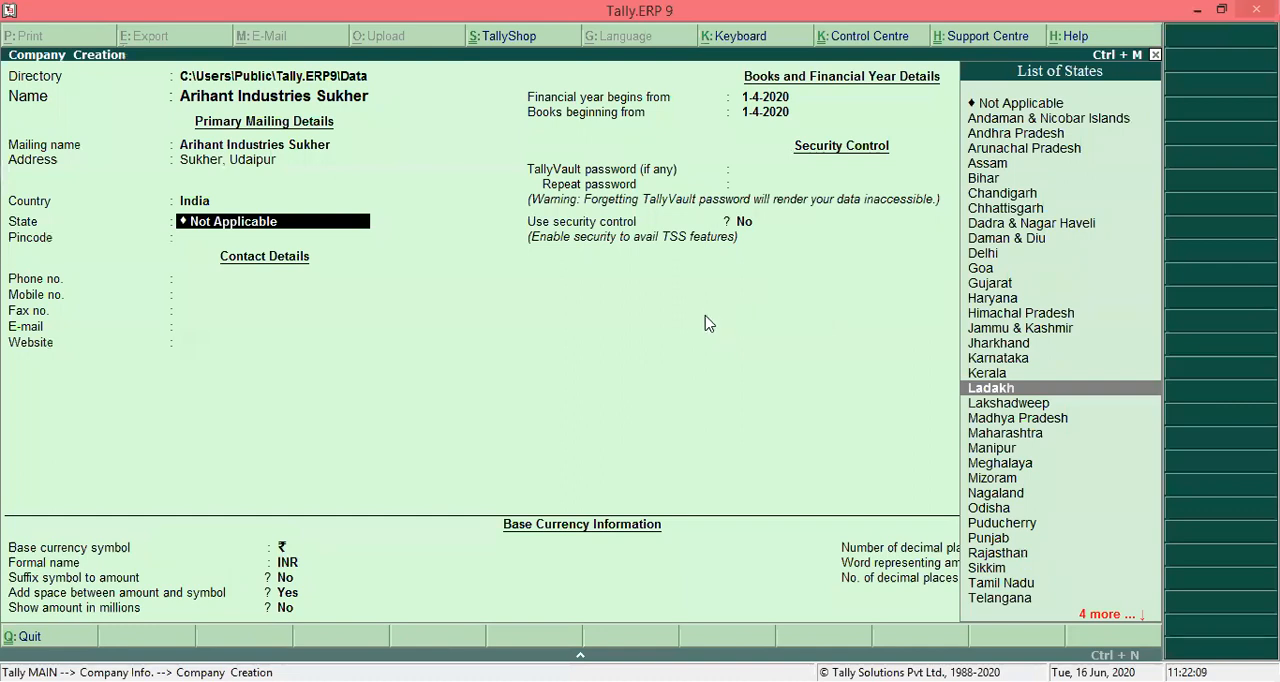
key(Up)
key(Up)
key(Up)
key(Up)
key(Up)
key(Up)
key(Up)
key(Up)
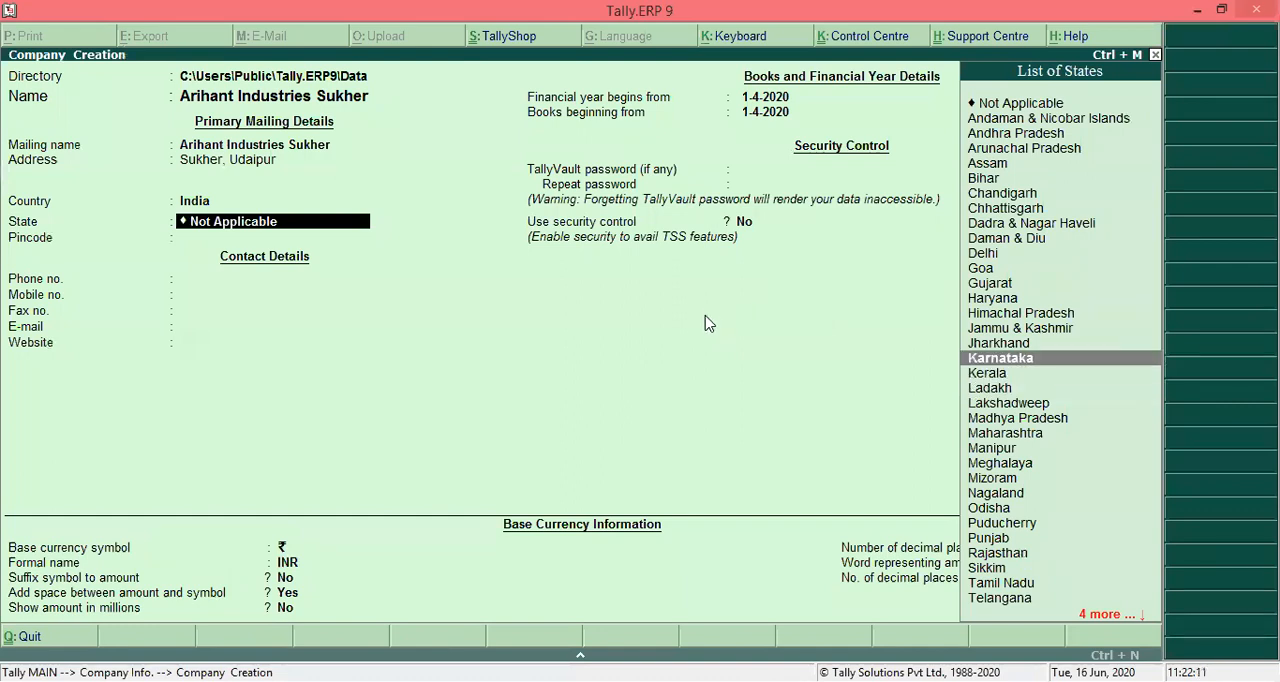
key(Down)
key(Down)
key(Down)
key(Down)
key(Down)
key(Down)
key(Down)
key(Down)
key(Down)
key(Down)
key(Down)
key(Down)
key(Down)
key(Down)
key(Down)
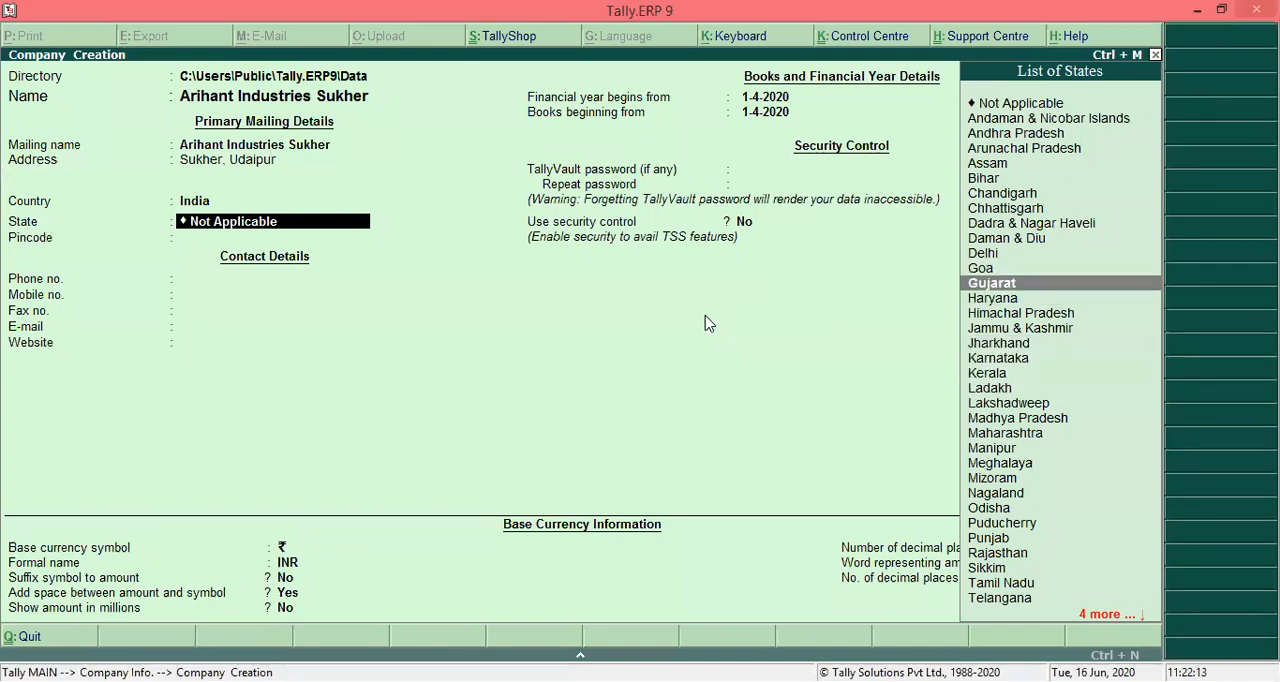
- Set the company's state to Rajasthan and enter its pincode
key(Down)
key(Down)
key(Down)
key(Down)
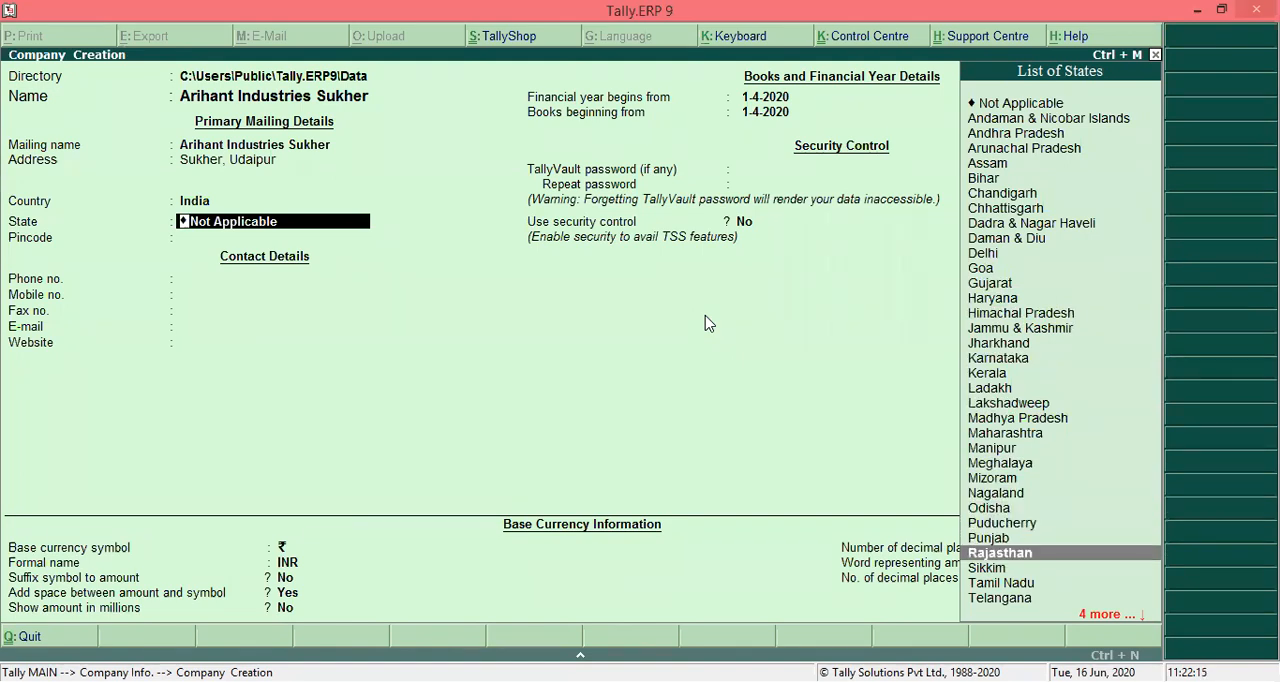
key(Return)
key(BackSpace)
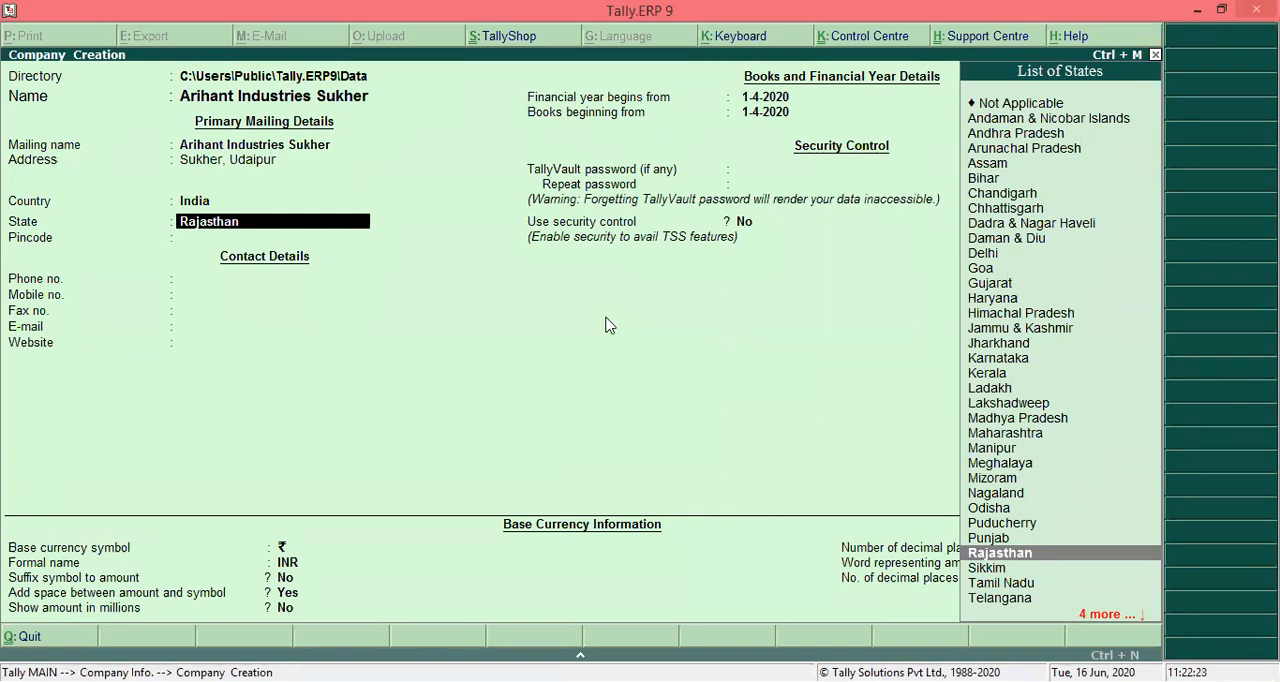
key(Return)
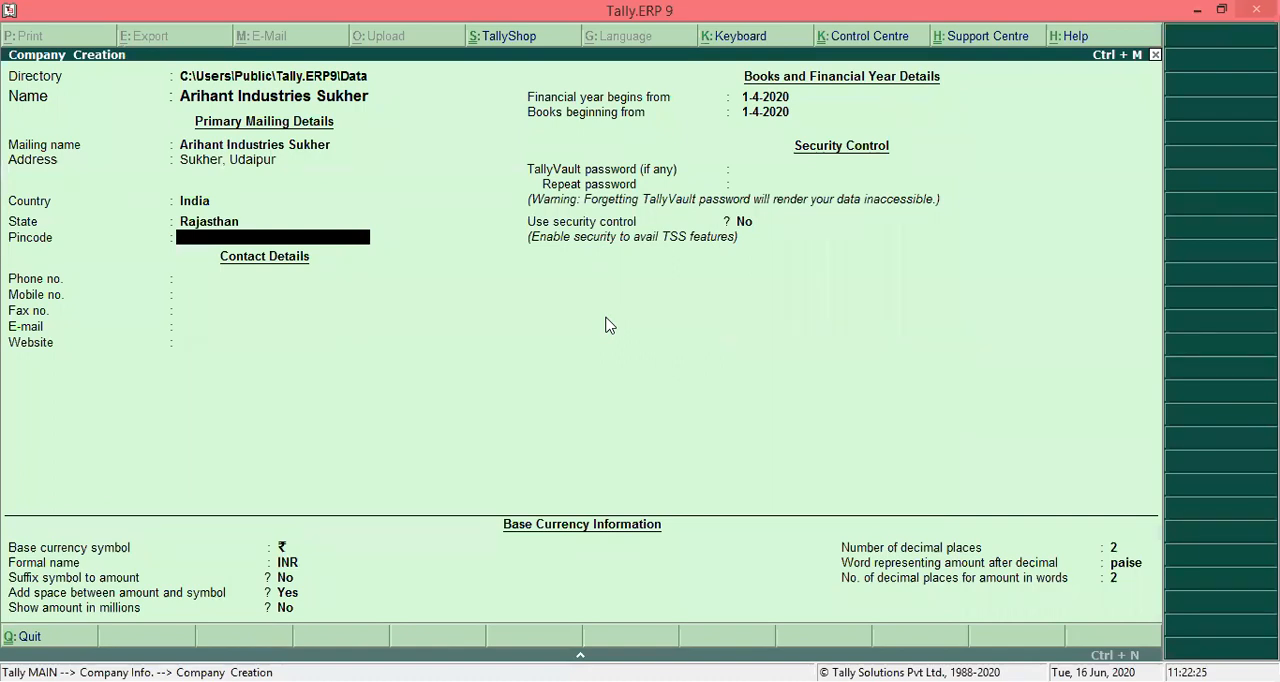
text(313001)
key(Return)
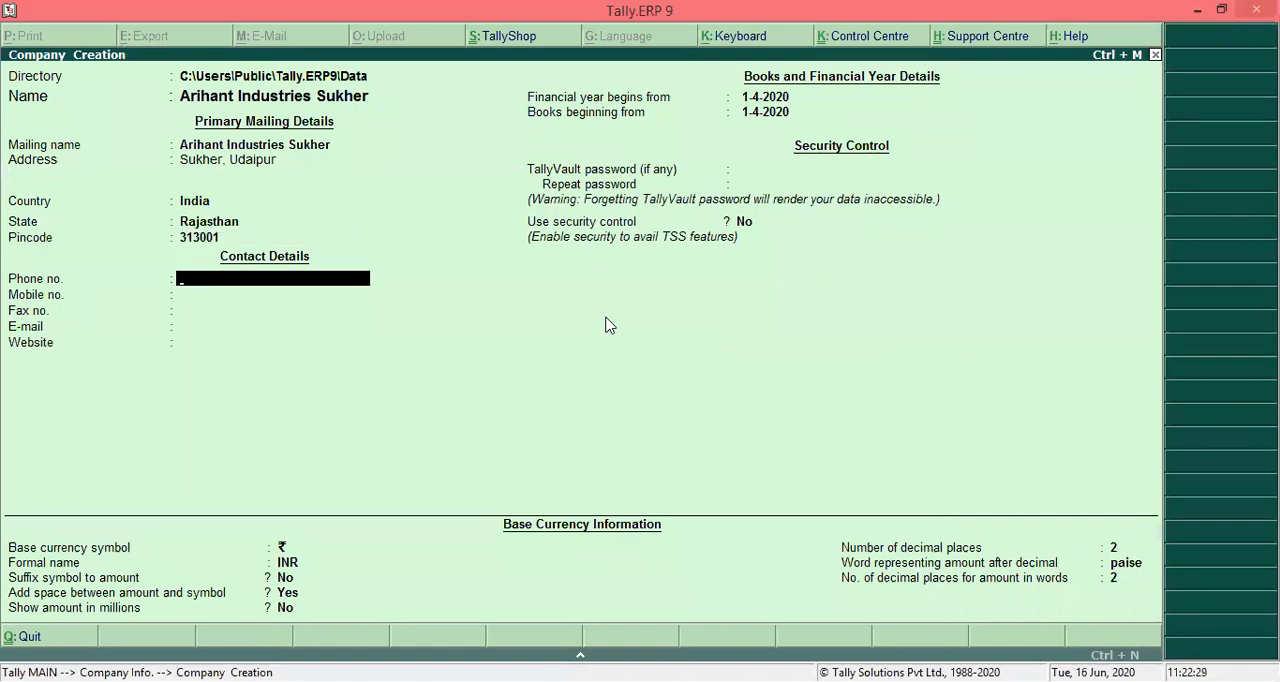
text(200)
key(BackSpace)
key(BackSpace)
key(BackSpace)
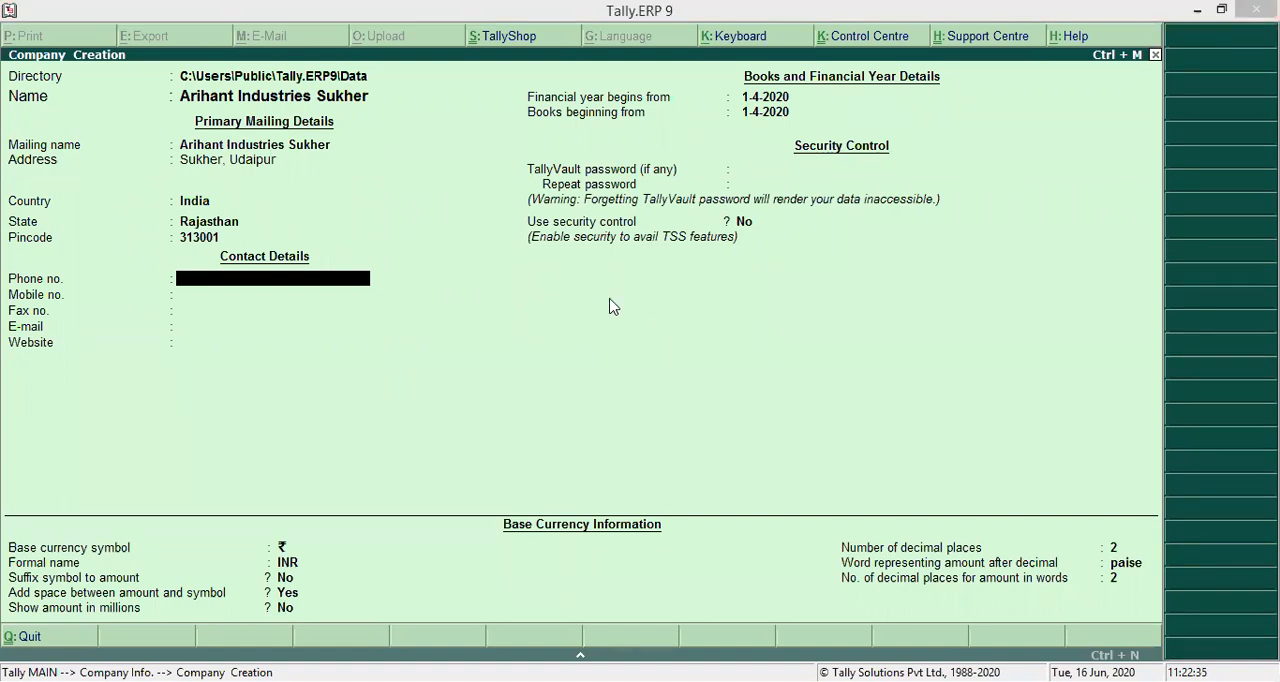
click(240, 294)
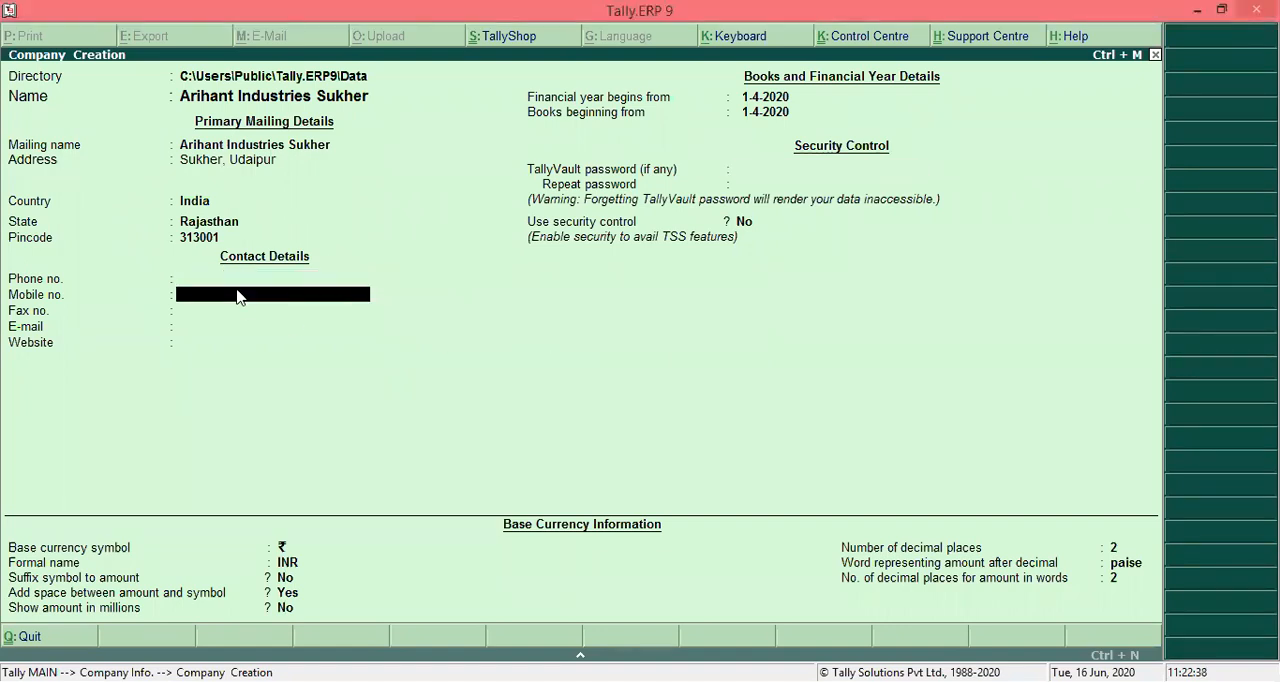
key(Up)
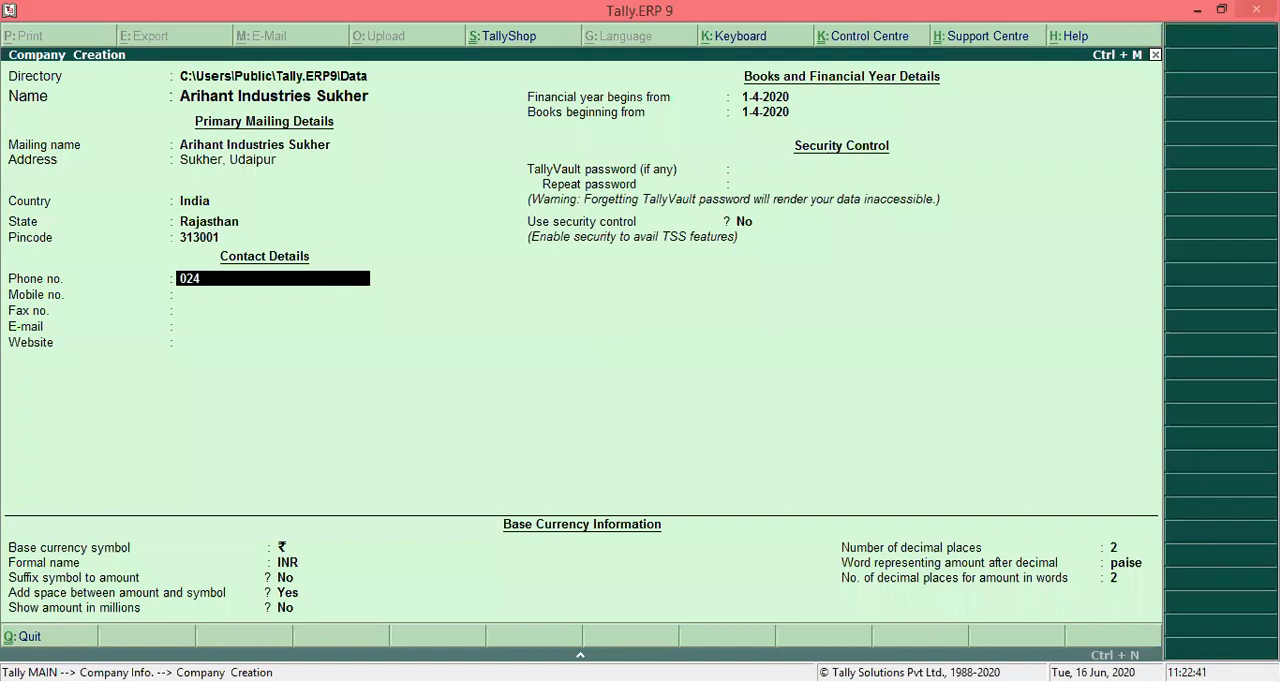
- Enter the company's phone number and leave the mobile, fax, e-mail and website fields blank
key(Return)
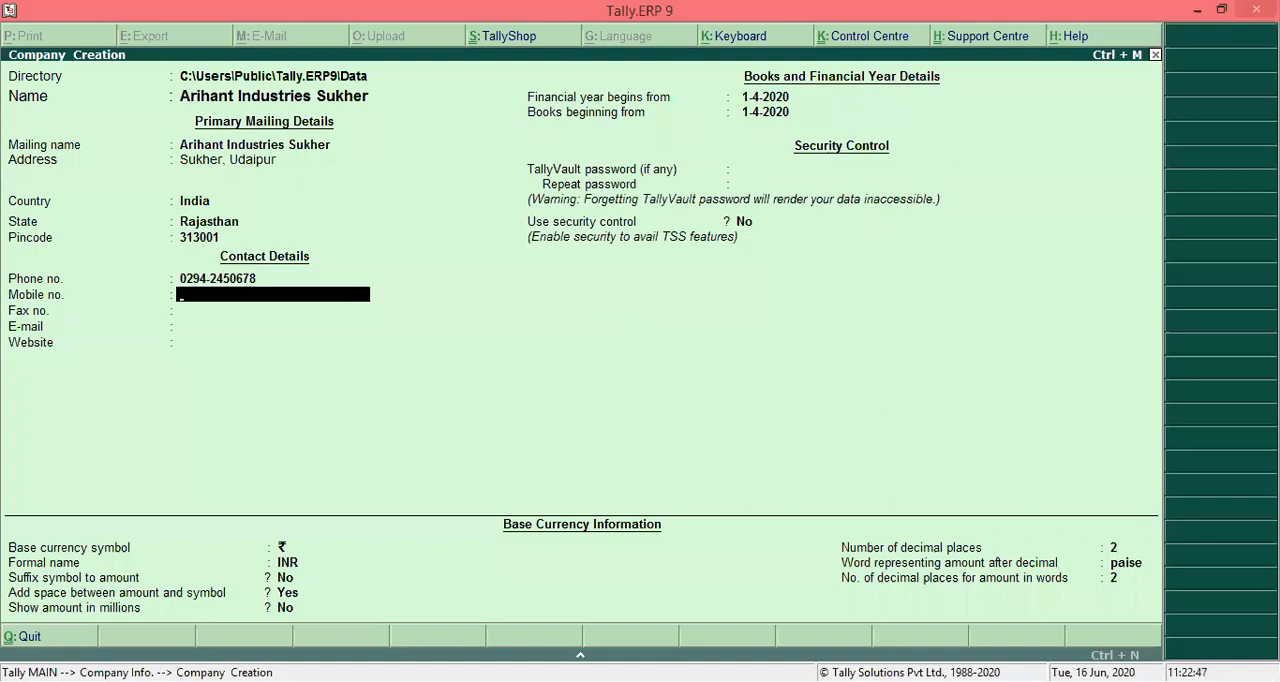
key(Return)
key(Return)
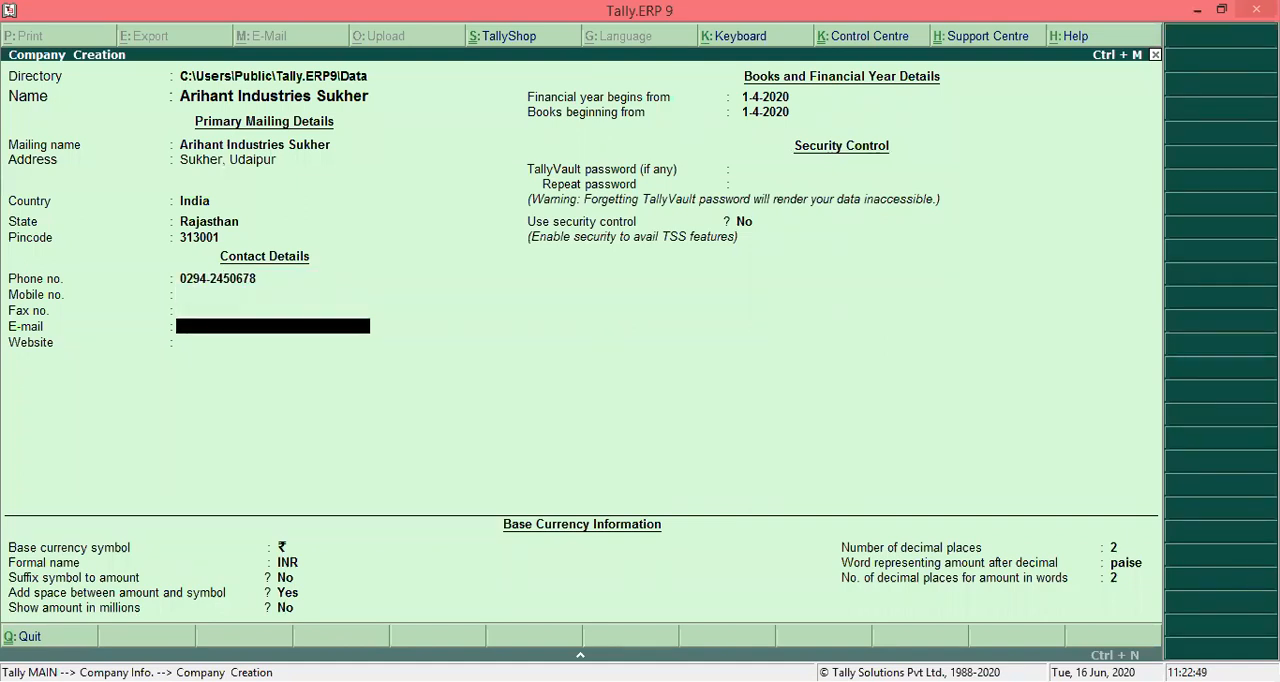
key(Return)
key(Return)
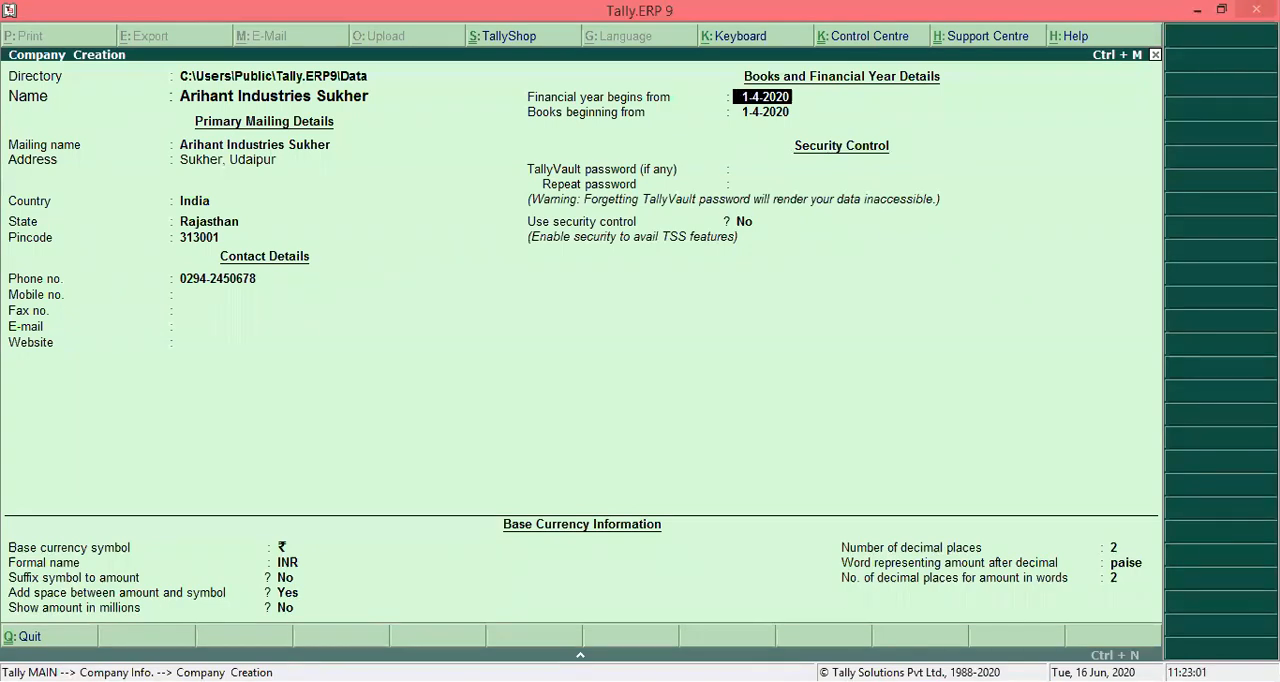
- Set the financial year to begin from 1-4-2017 and the books to begin from 1-6-2017
text(1-4-2017)
key(Return)
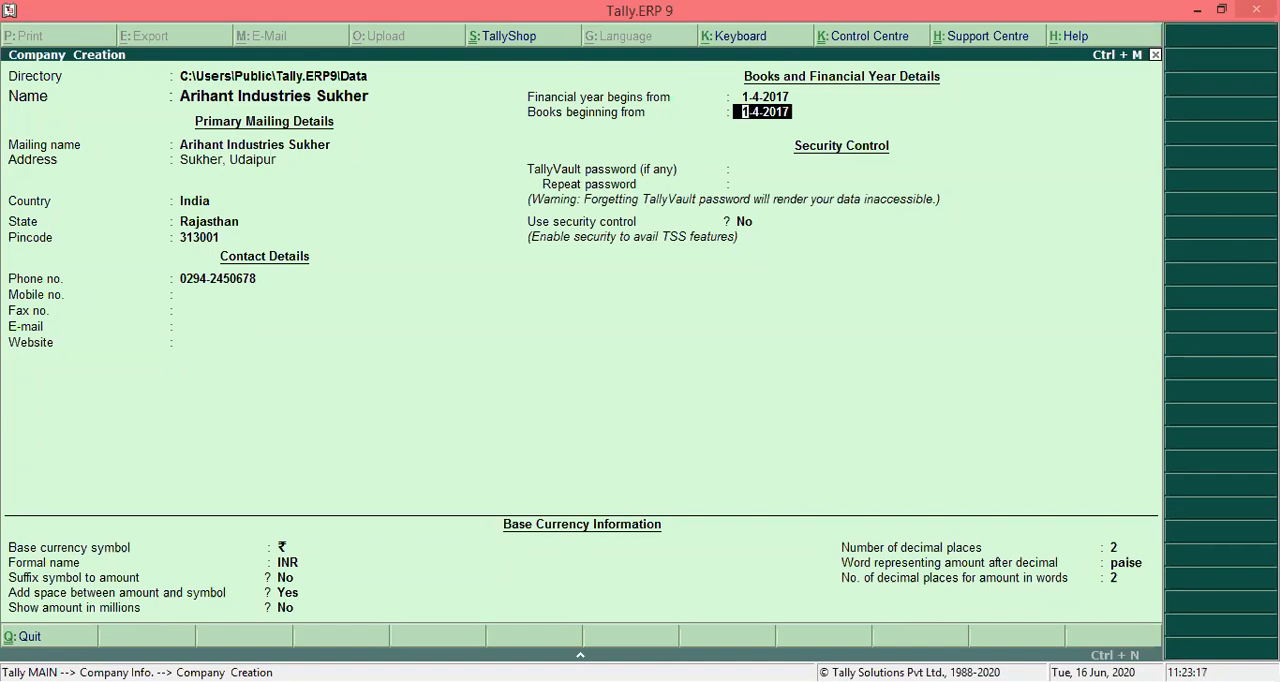
text(1-6-)
key(Return)
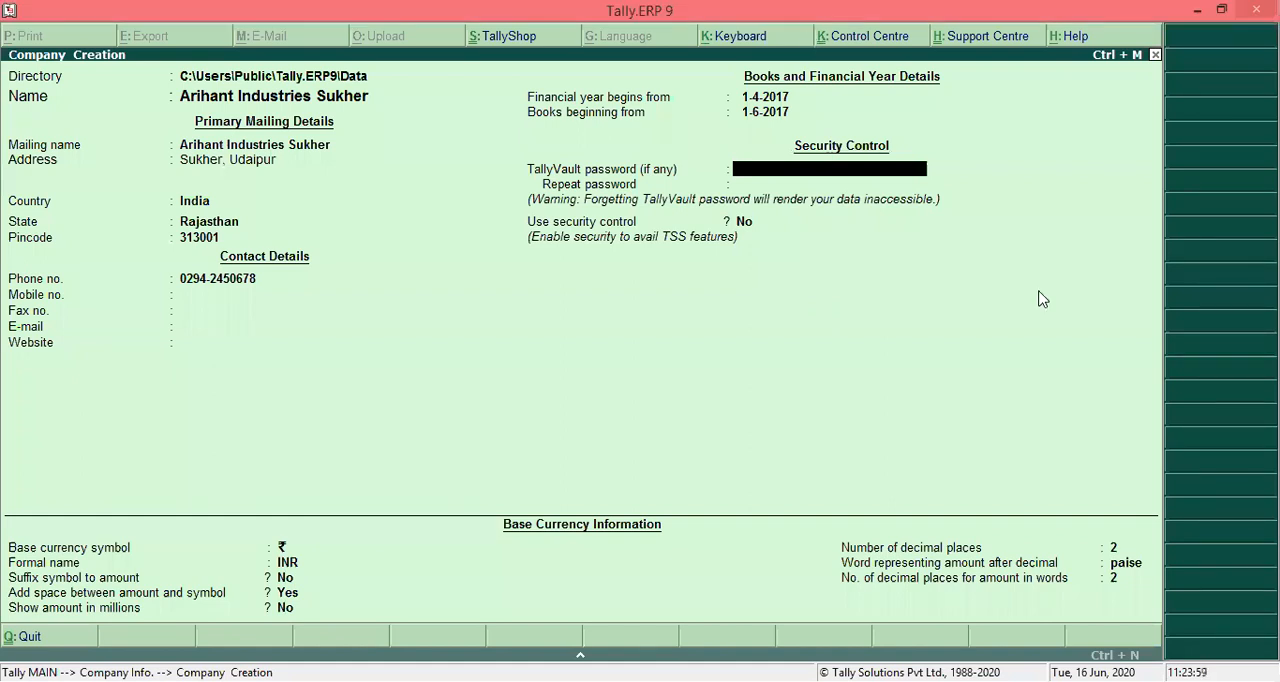
key(Up)
key(Up)
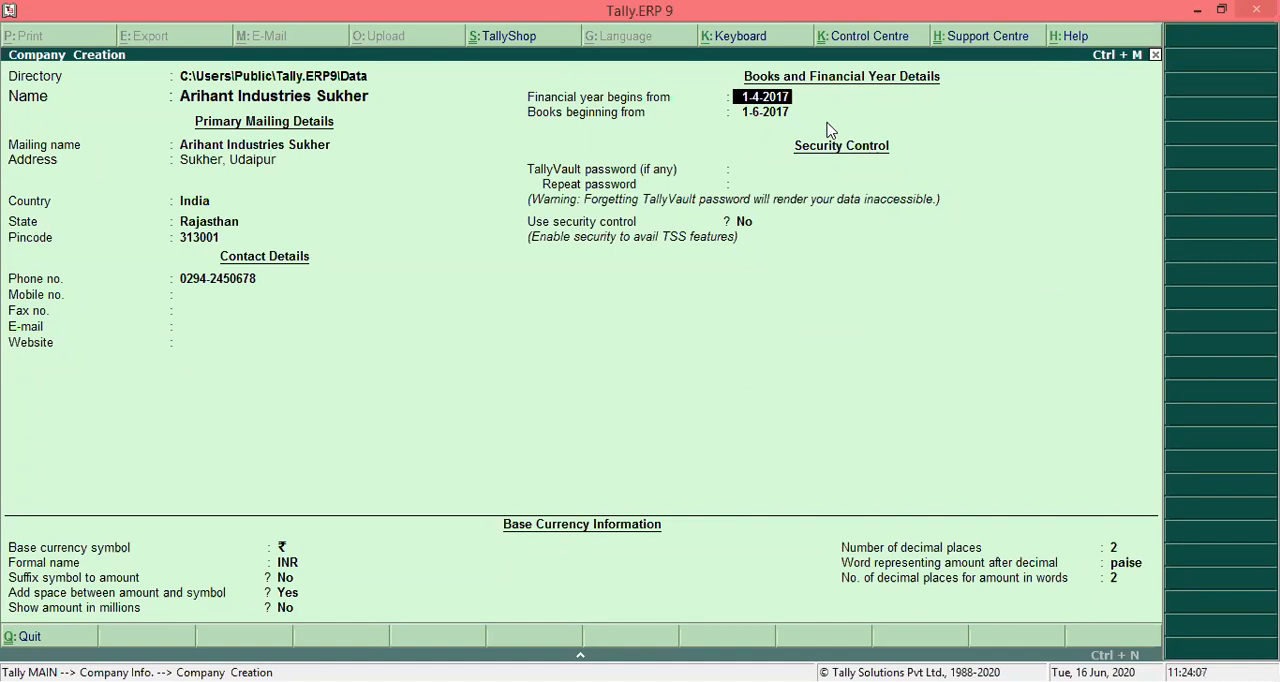
key(Return)
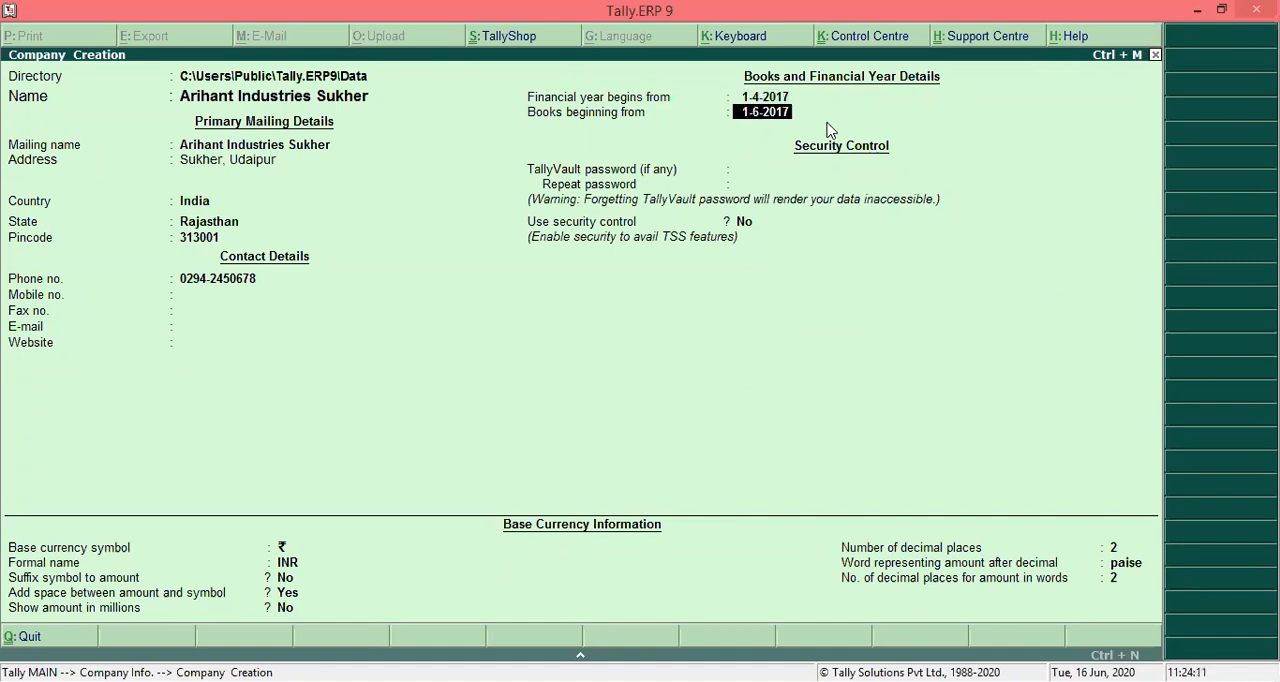
key(Return)
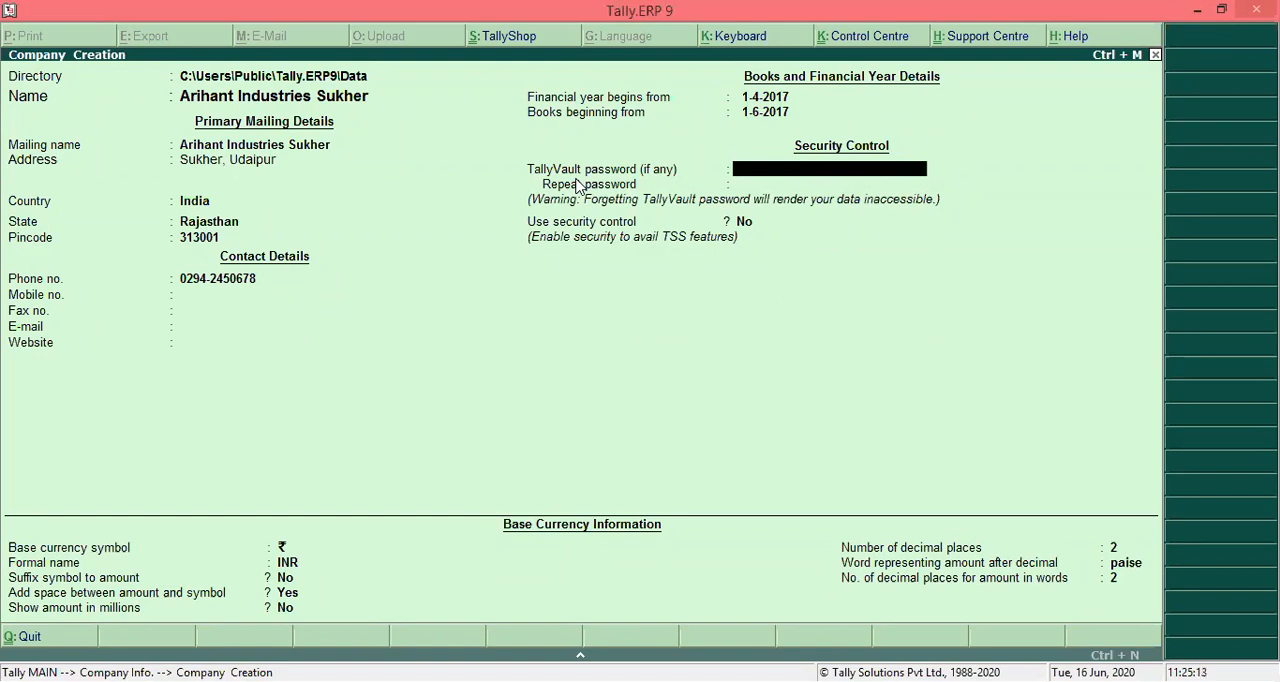
- Leave the TallyVault password blank and set the use of security control to Yes
key(Return)
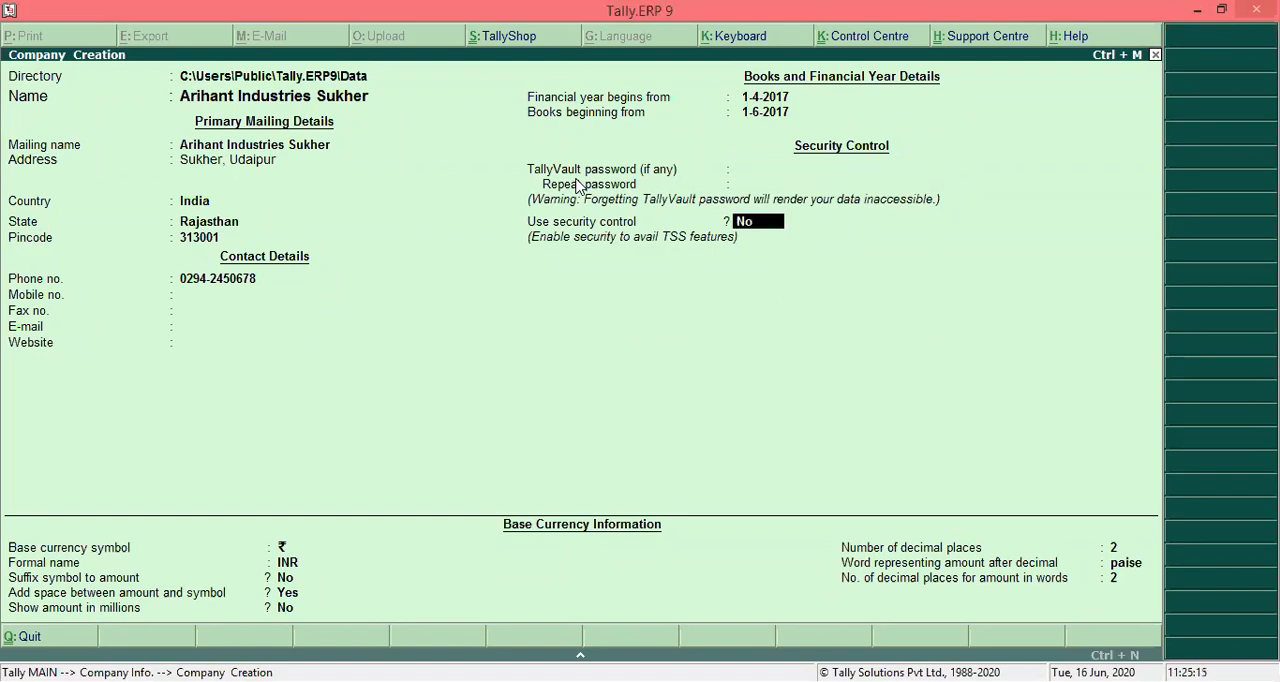
key(Return)
key(Up)
text(y)
key(Return)
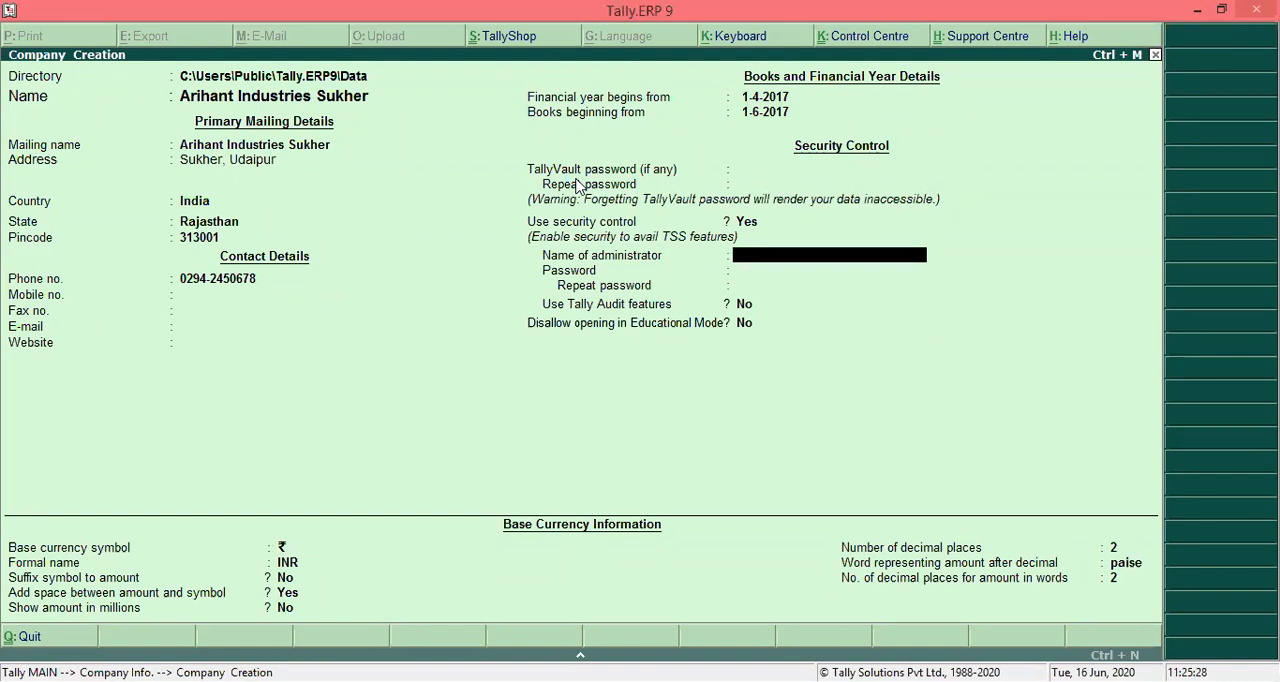
- Enter the administrator's name for security control, then fill in the administrator password and its repetition
text(Arun)
key(Return)
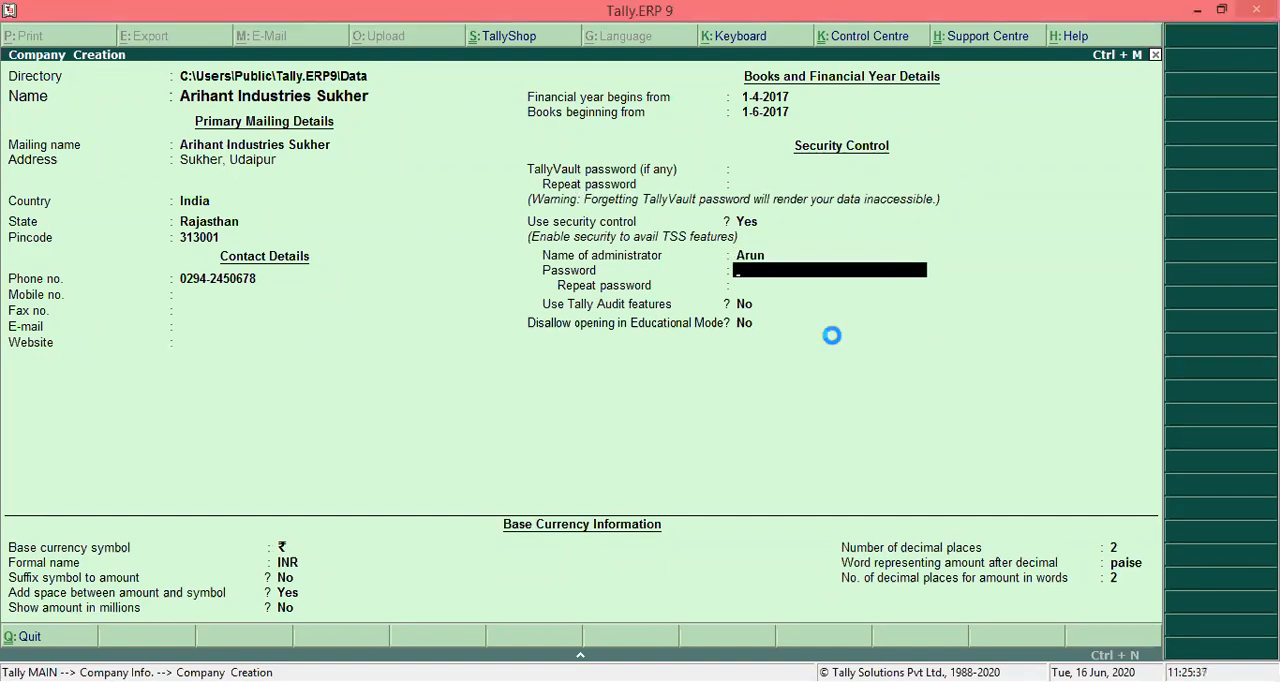
text(***)
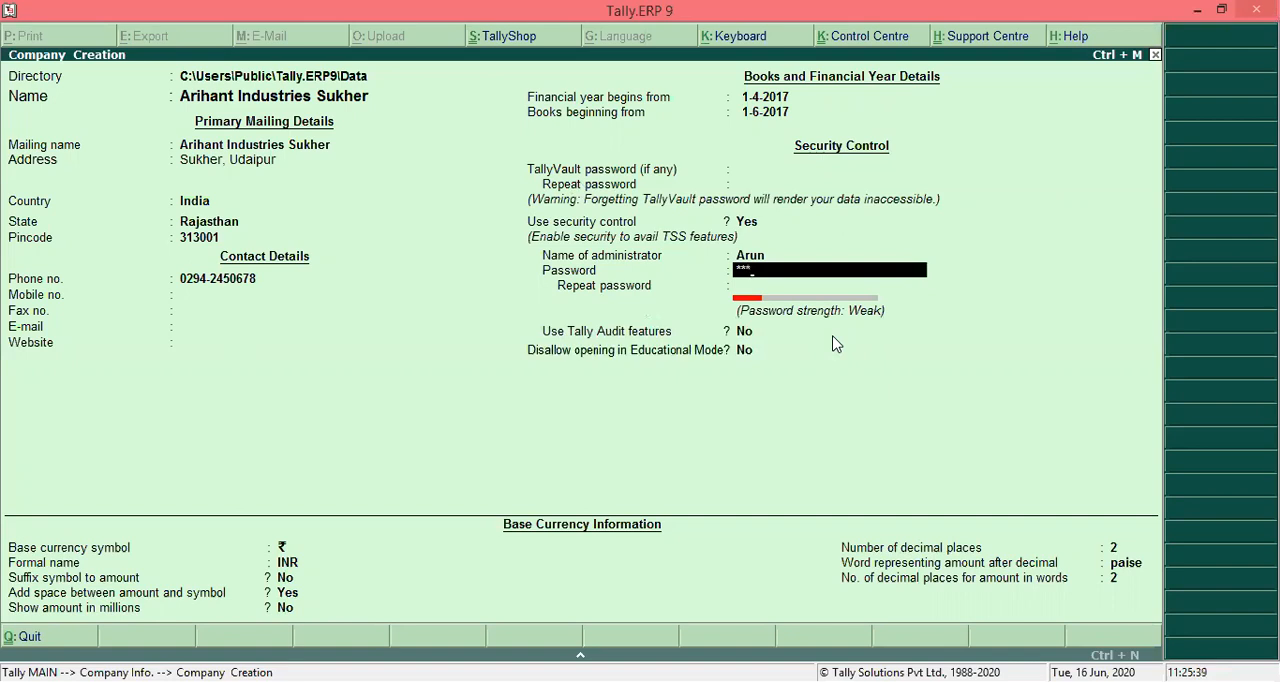
key(Return)
text(***)
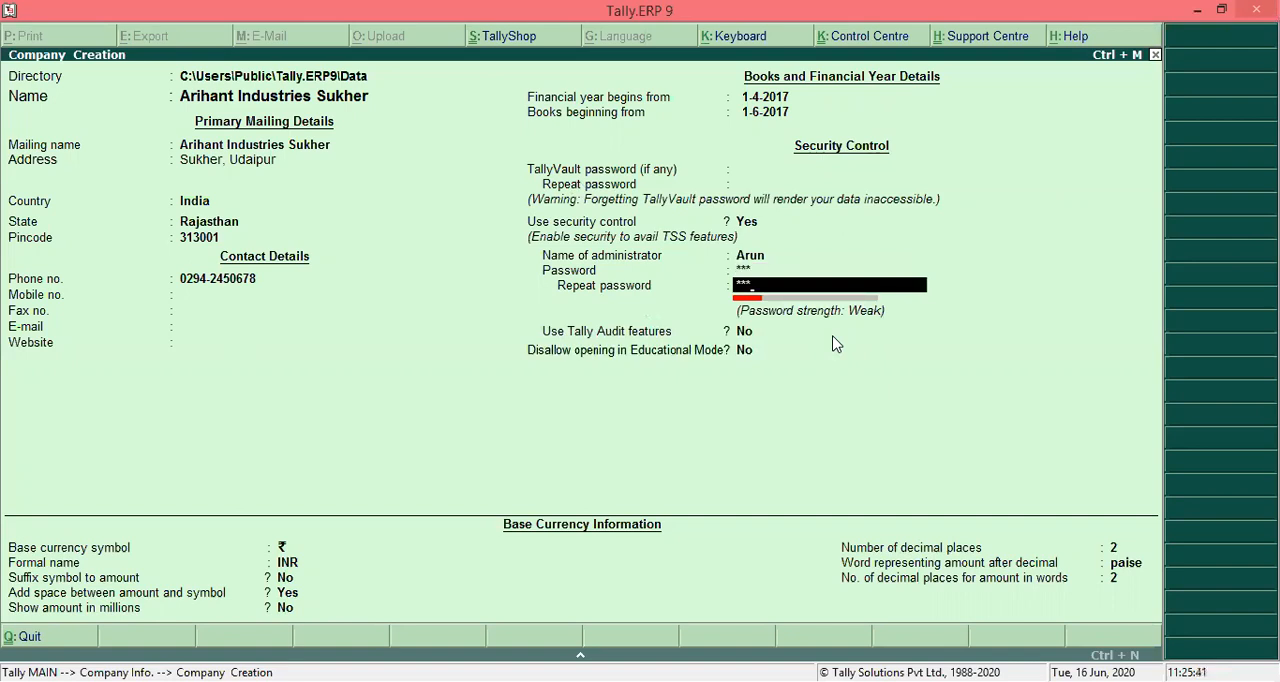
- Confirm the repeated administrator password and leave both Use Tally Audit features and Disallow opening in Educational Mode at No
key(Return)
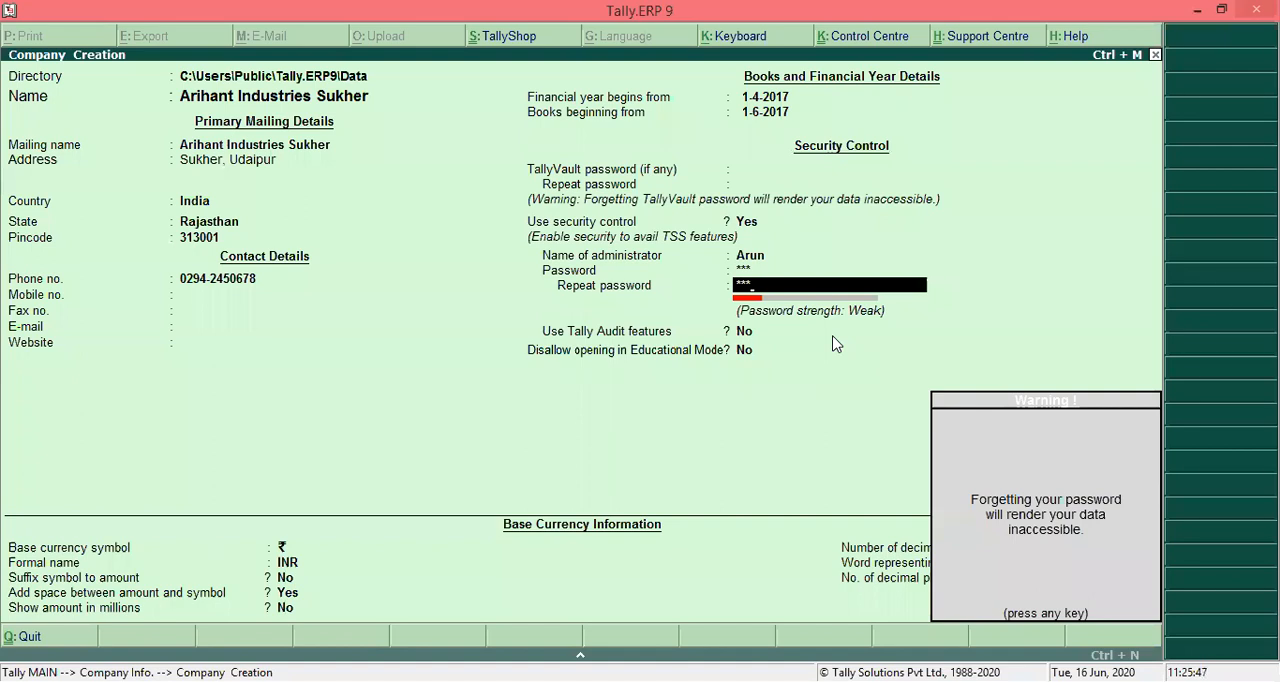
key(Return)
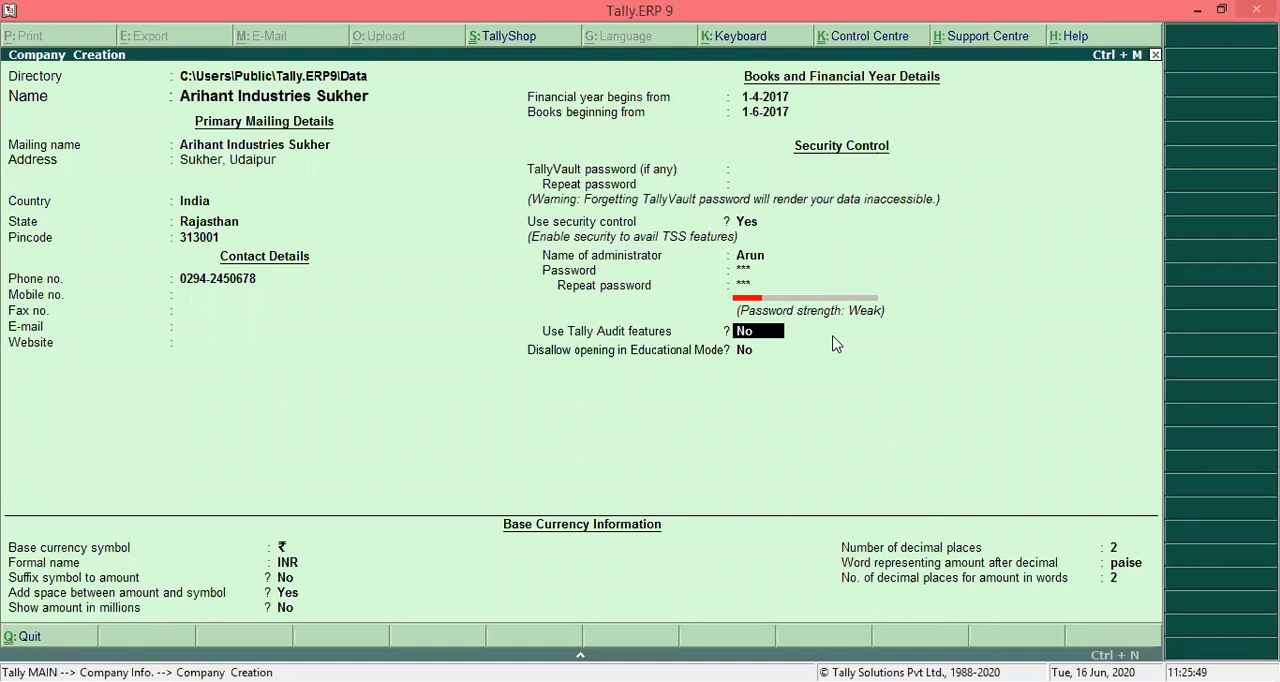
key(Return)
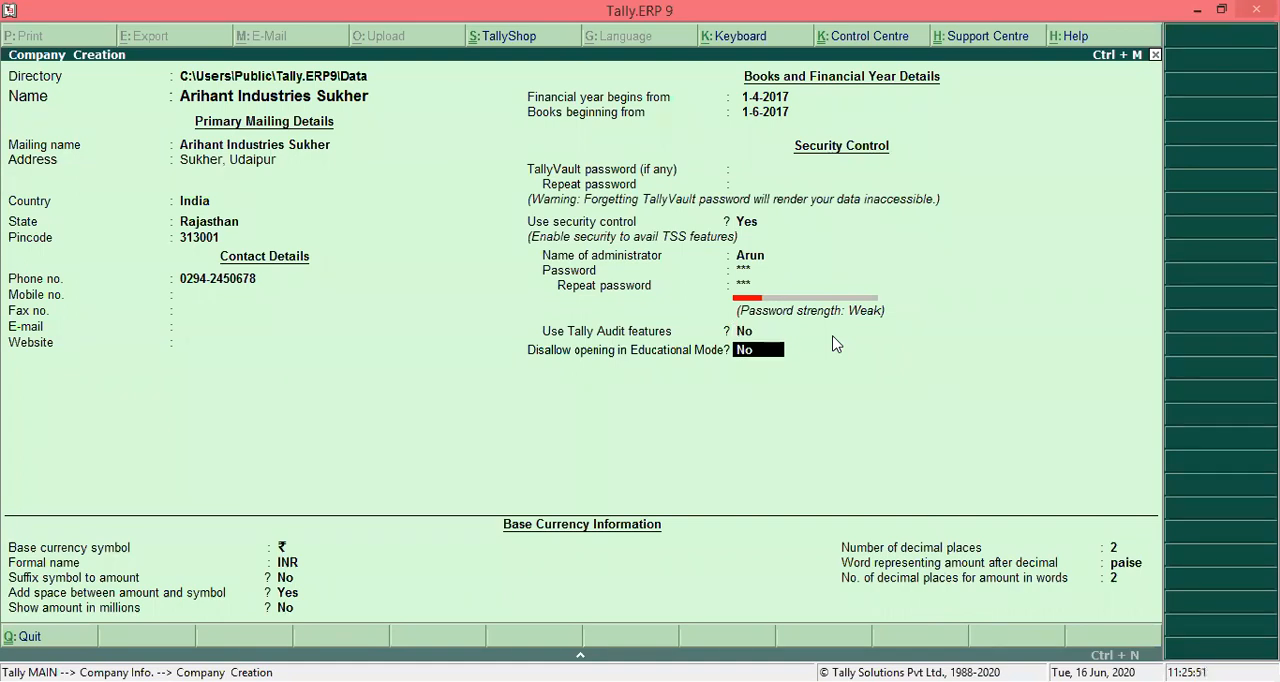
key(Return)
key(Return)
key(Return)
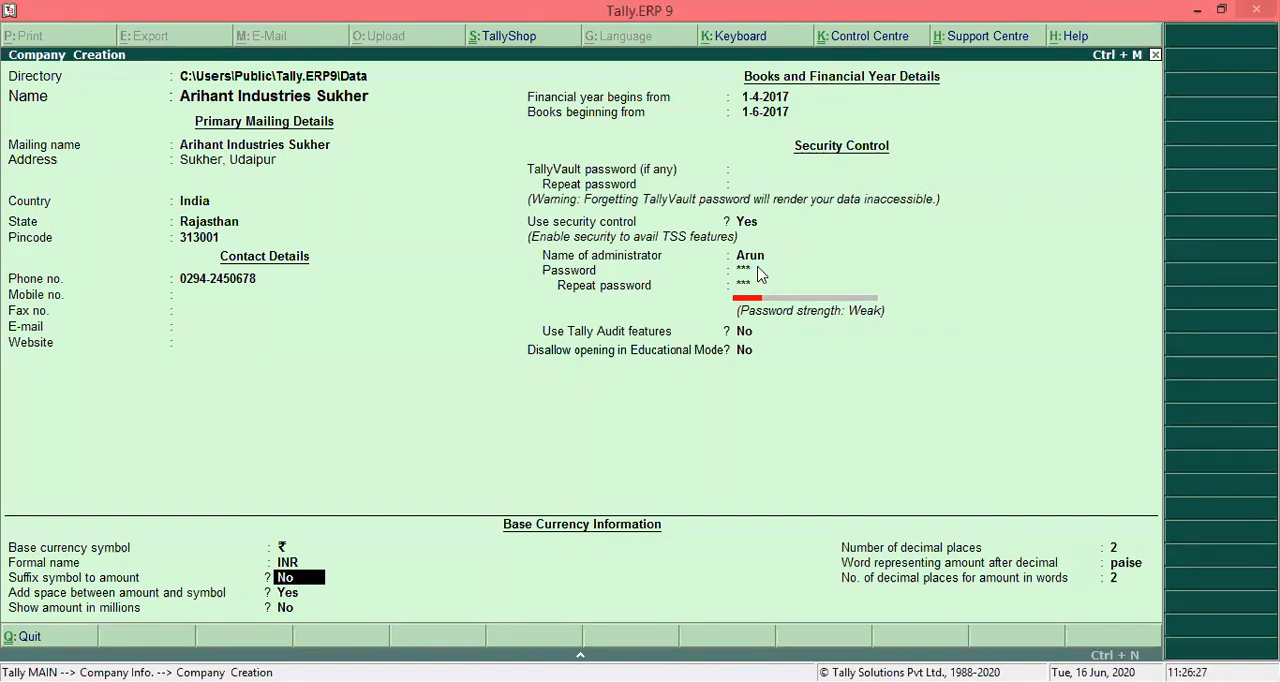
- Keep the default base currency information with symbol ₹ and formal name INR, and save the new company
key(Return)
key(Return)
key(Return)
key(Return)
key(Return)
key(Return)
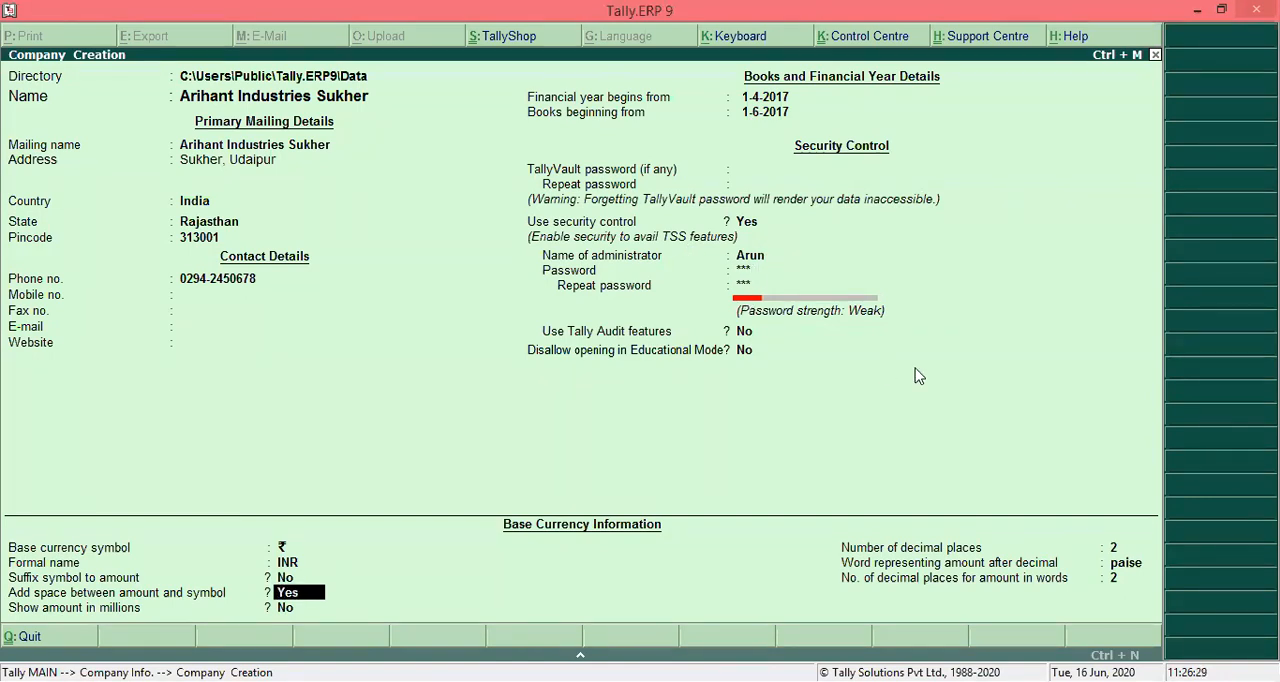
key(Return)
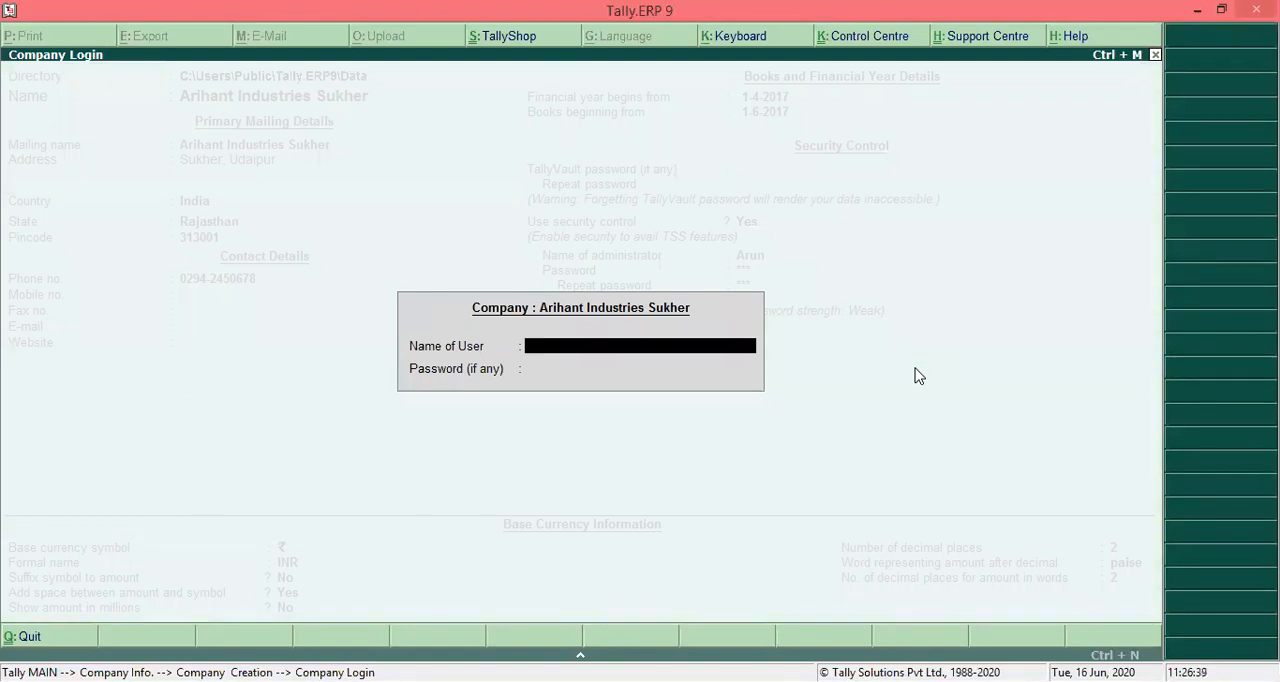
- Log in to Arihant Industries Sukher with the administrator's user name and the account password
text(Arun)
key(Return)
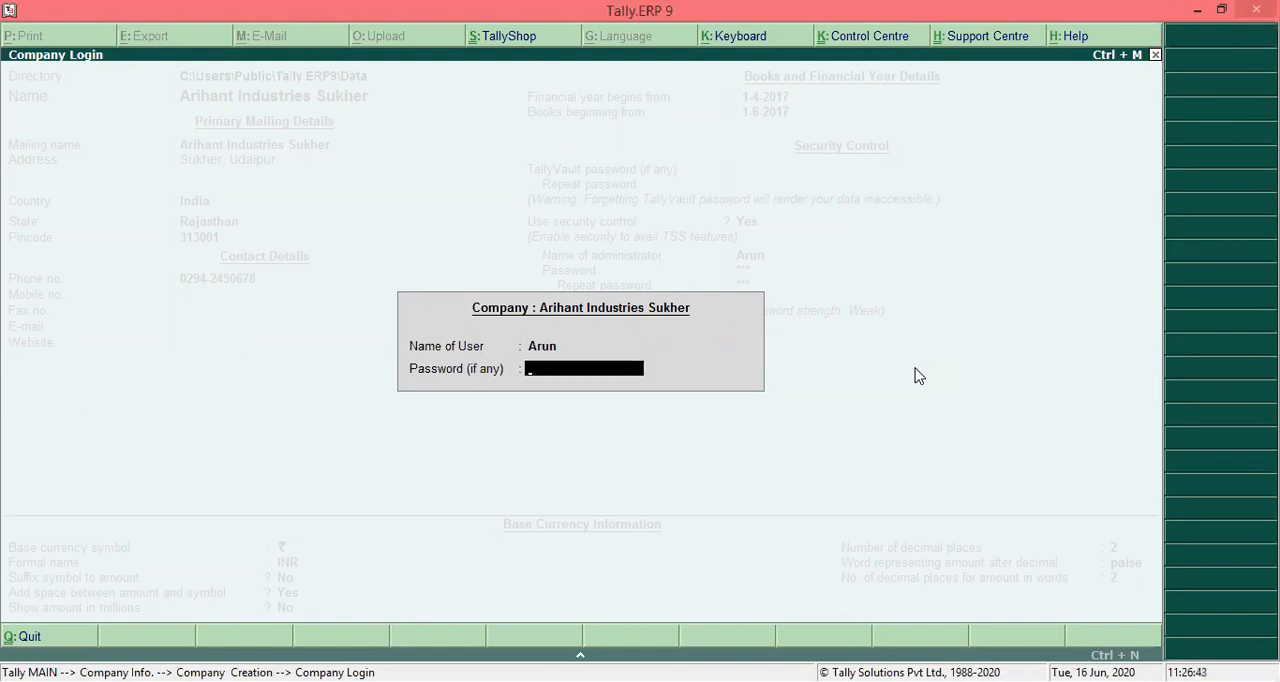
key(Return)
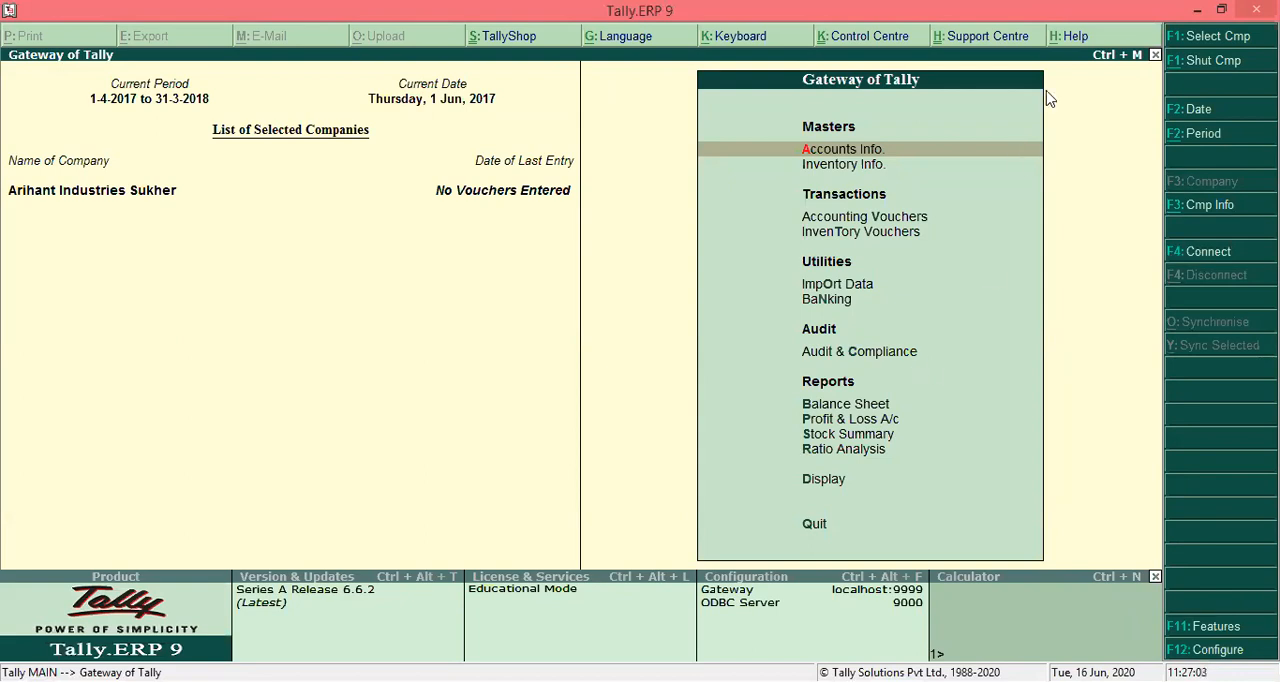
- Shut the company and reopen Arihant Industries Sukher, logging in with the administrator's user name and the account password
click(1196, 62)
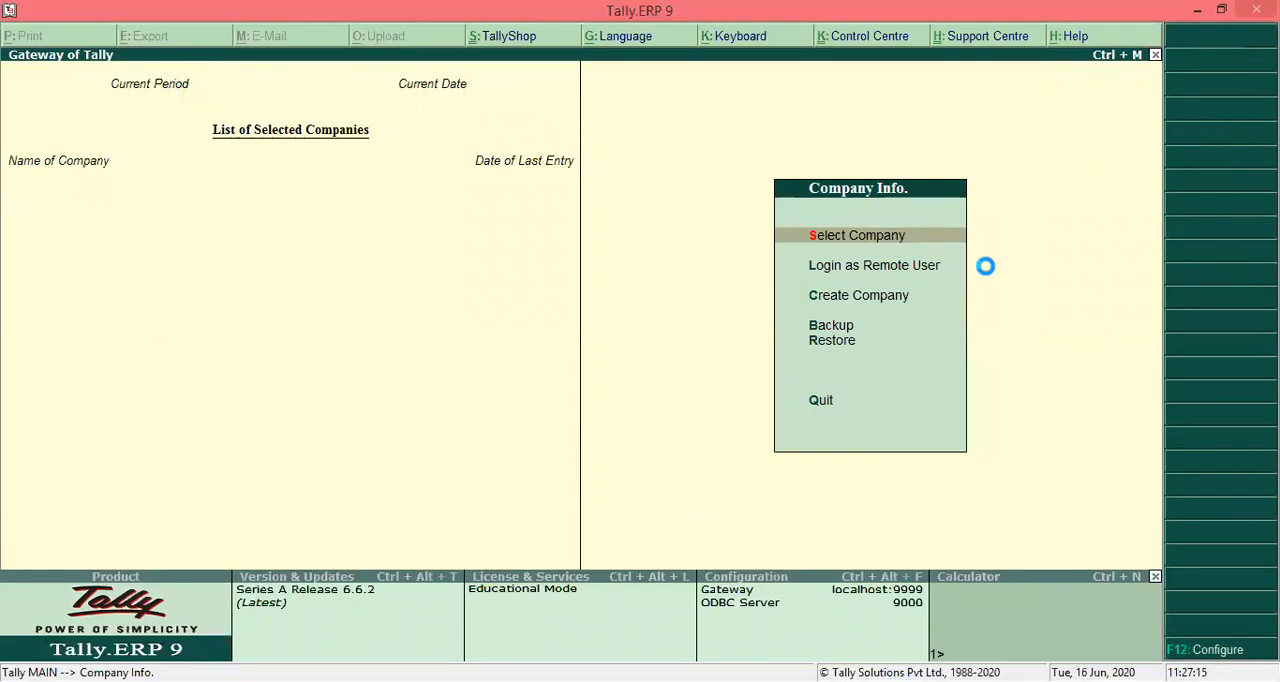
key(Return)
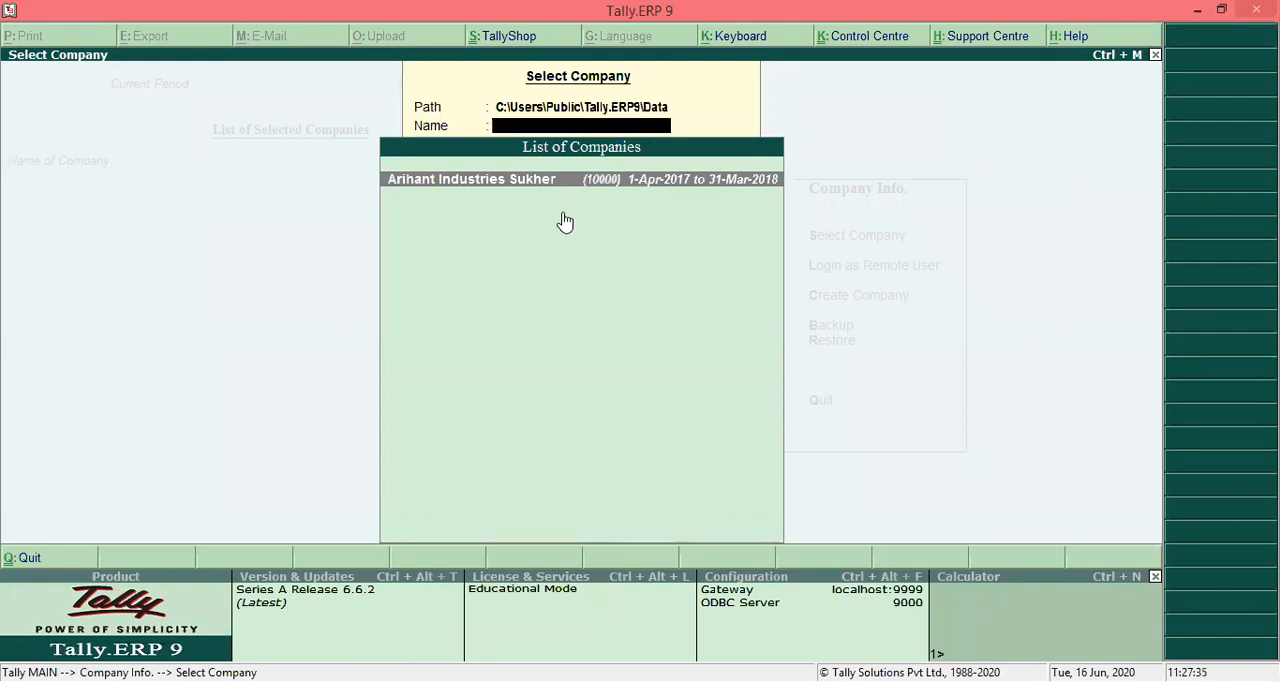
key(Return)
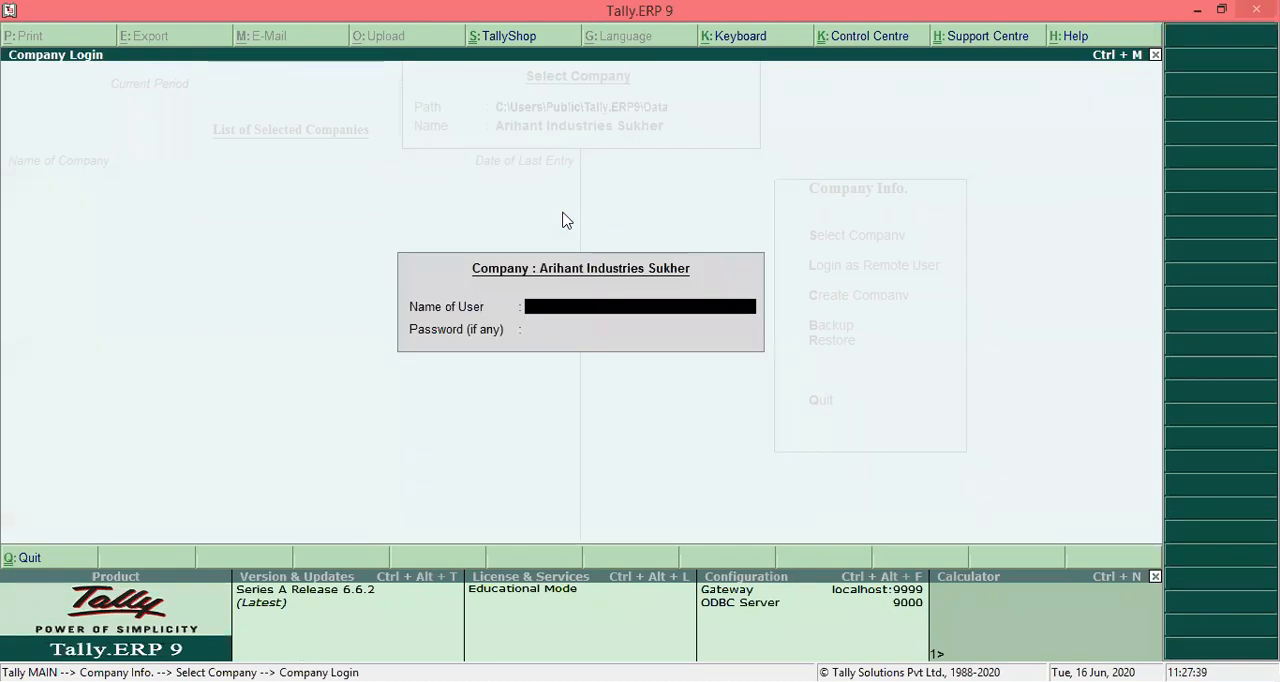
text(arun)
key(Return)
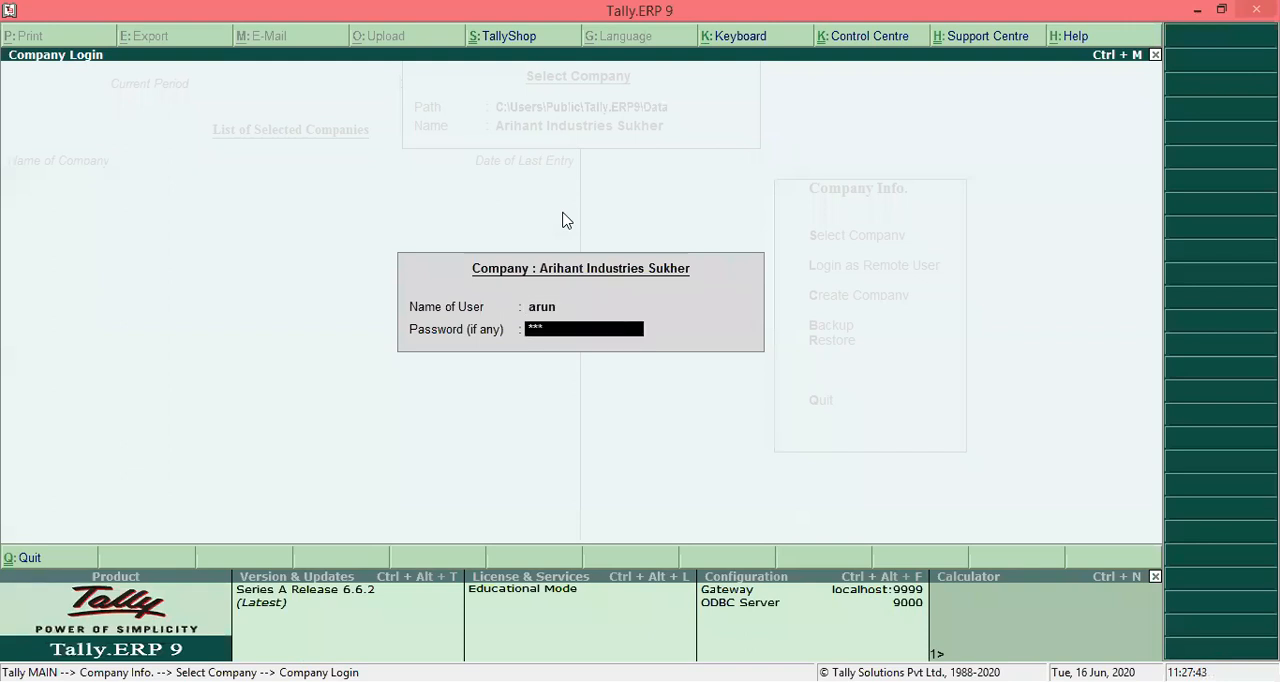
key(Return)
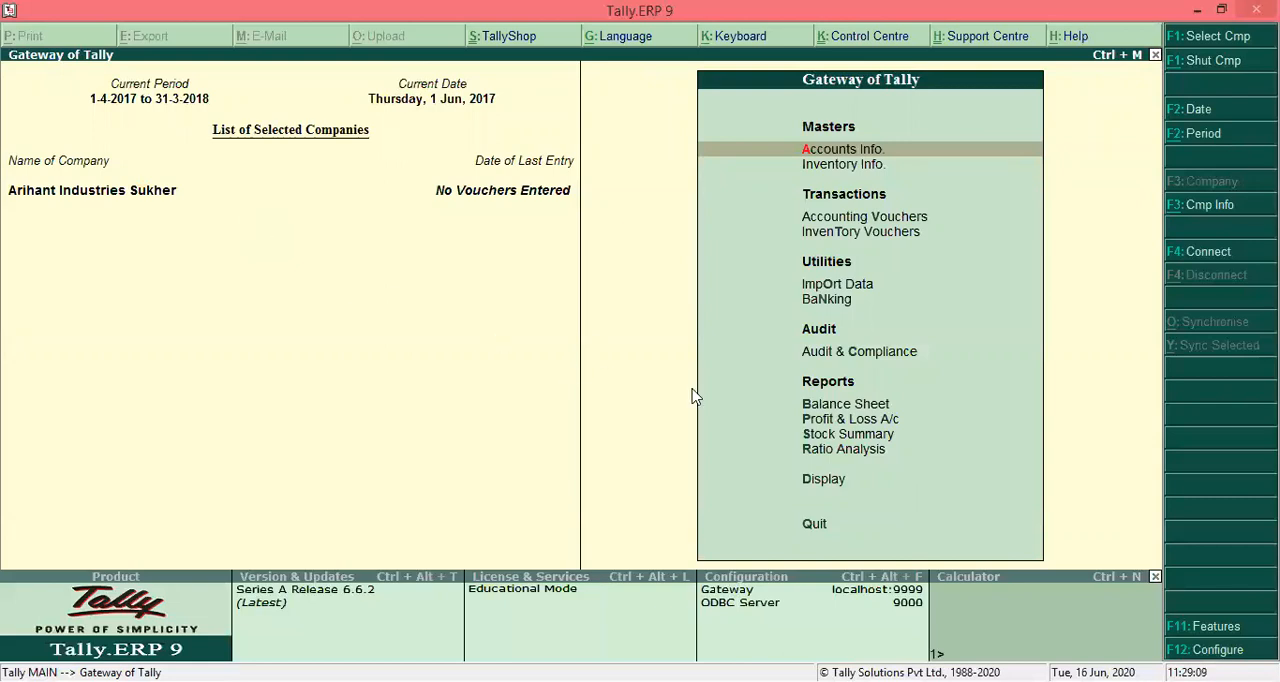
click(1186, 632)
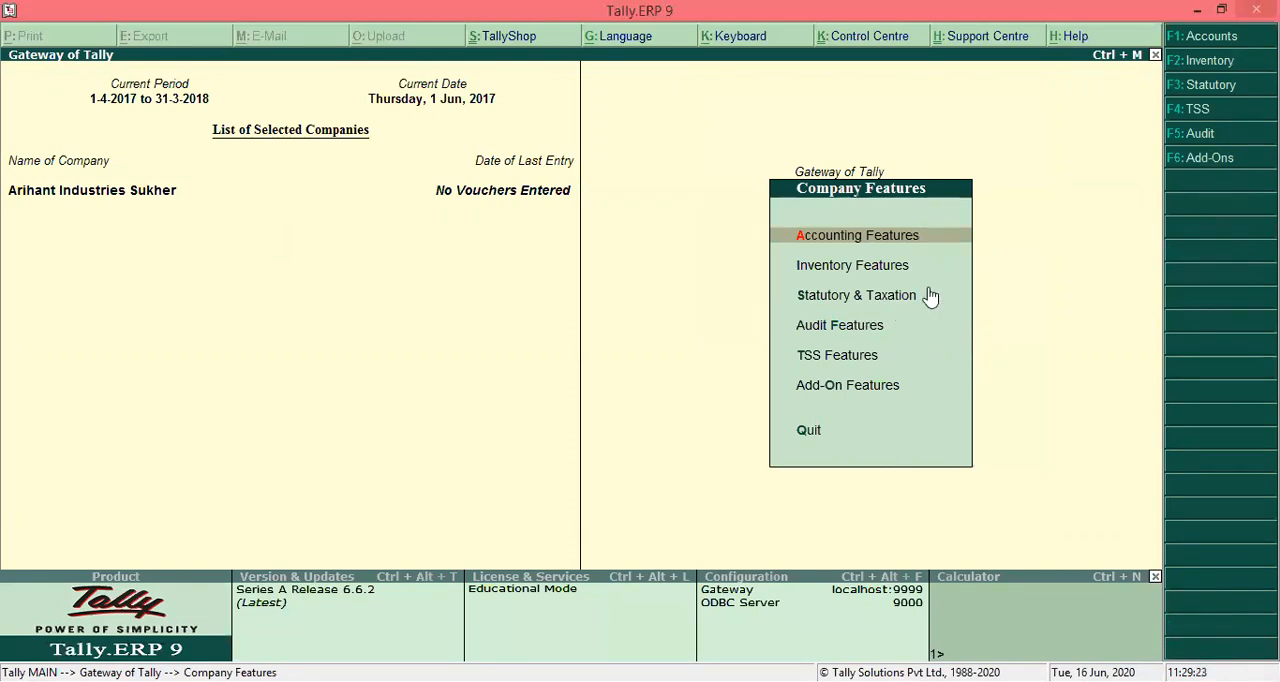
key(Down)
key(Down)
key(Down)
key(Up)
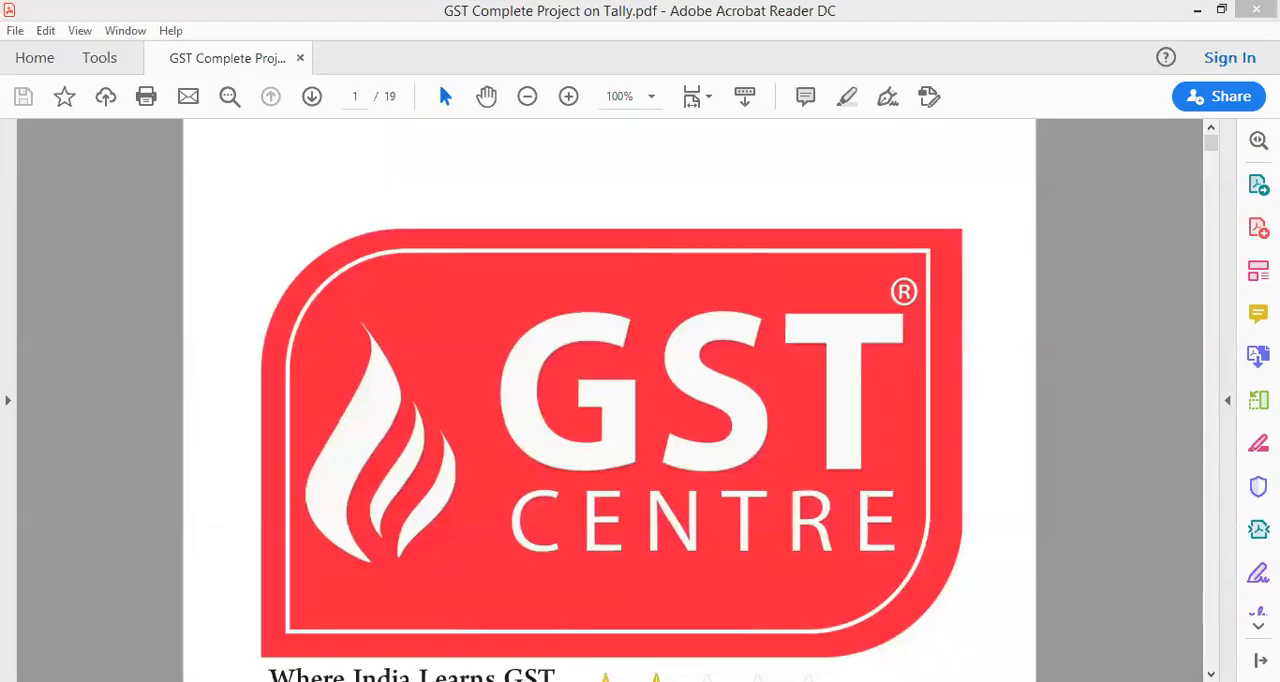
key(Return)
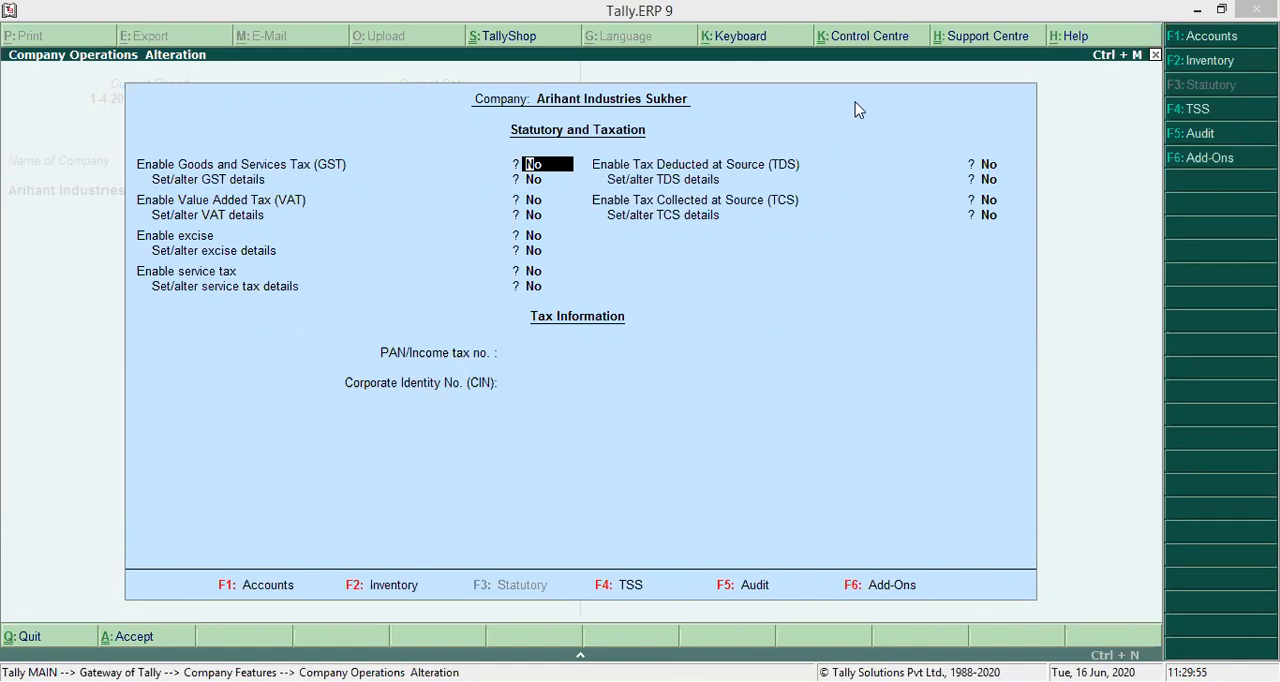
click(979, 267)
key(Escape)
key(Escape)
key(y)
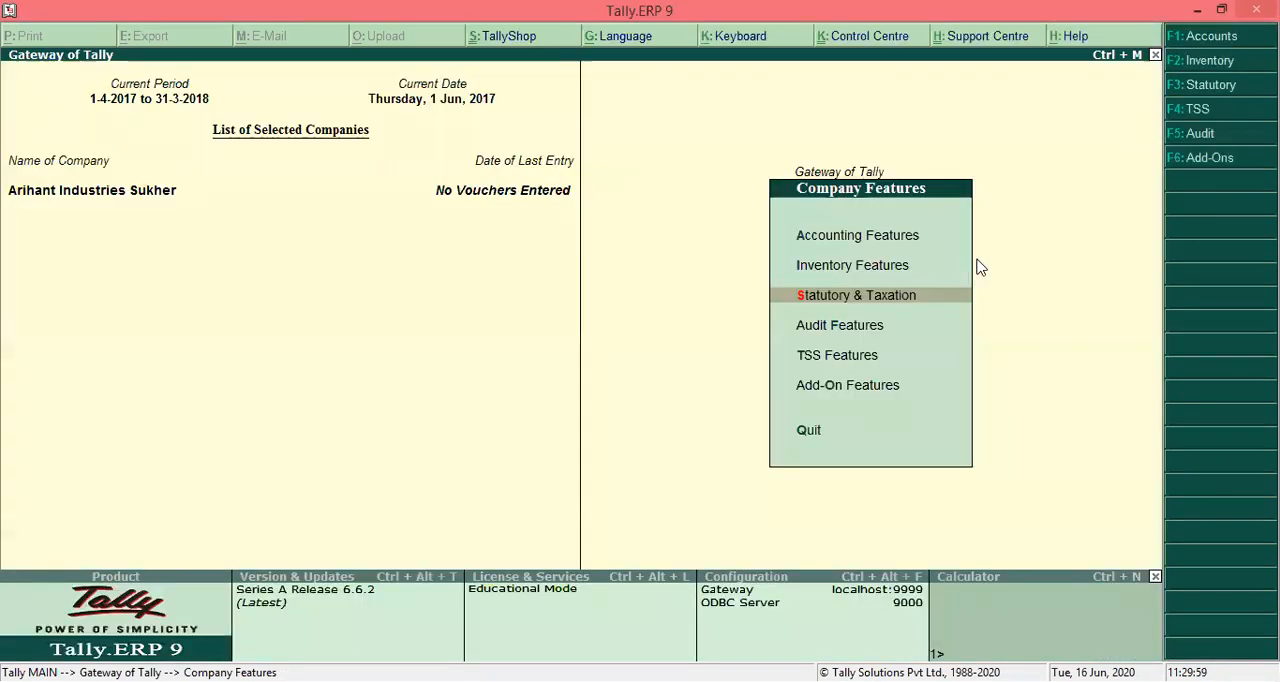
key(Escape)
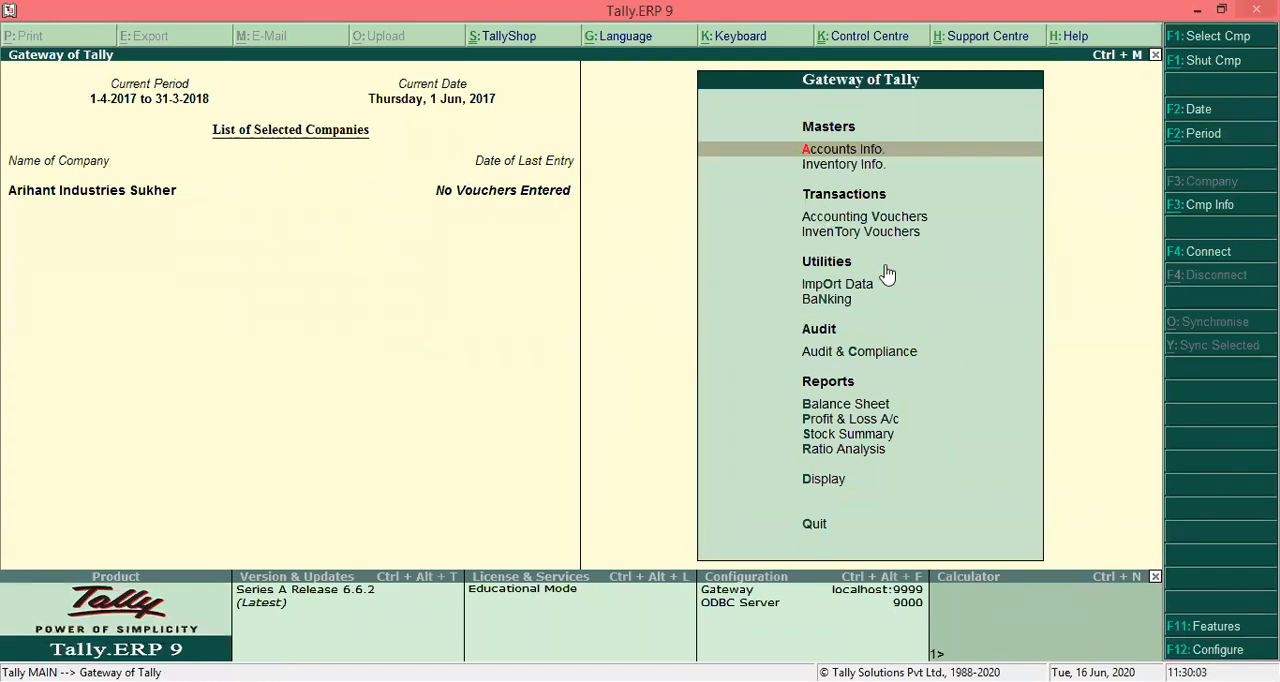
- In the Statutory & Taxation features, set Enable Goods and Services Tax (GST) and Set/alter GST details to Yes
click(1205, 626)
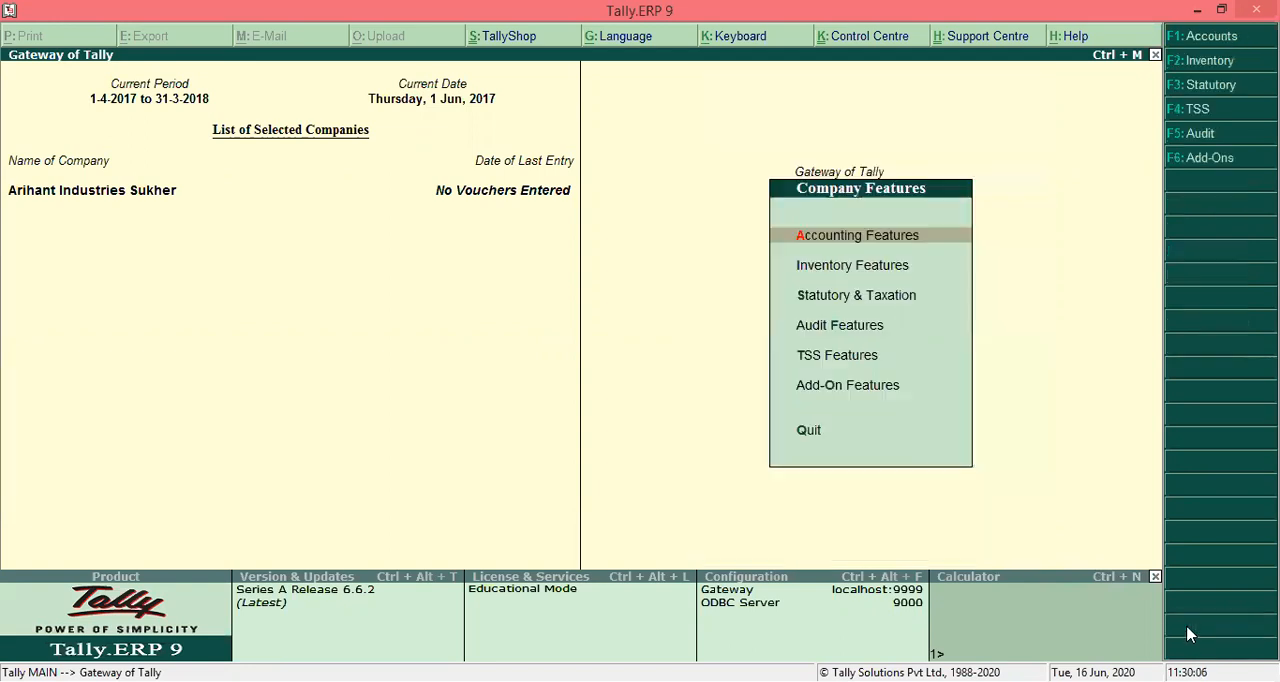
click(833, 307)
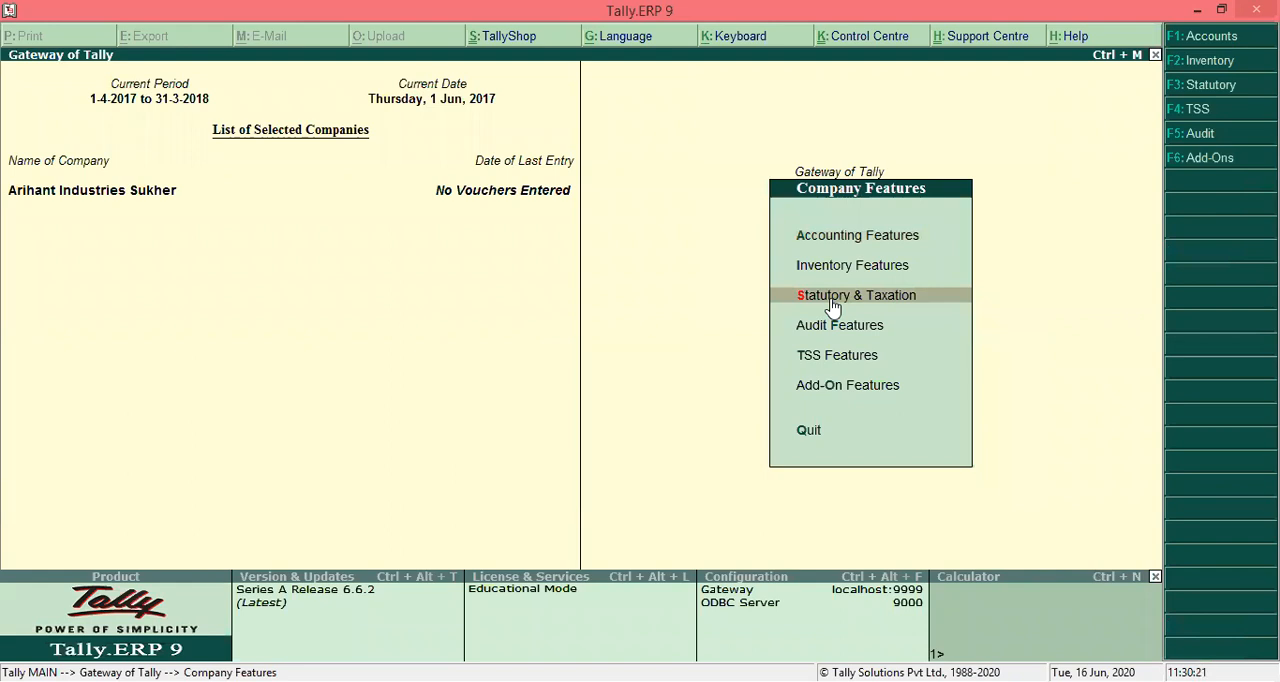
click(831, 298)
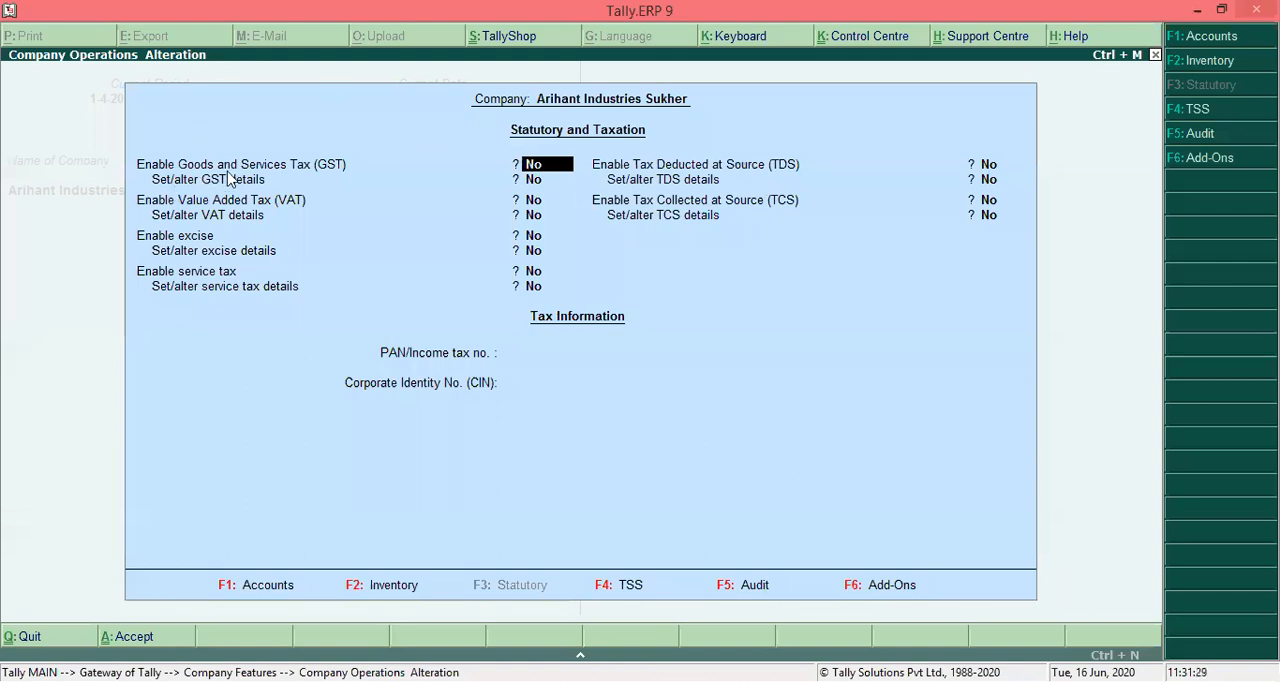
text(y)
key(Return)
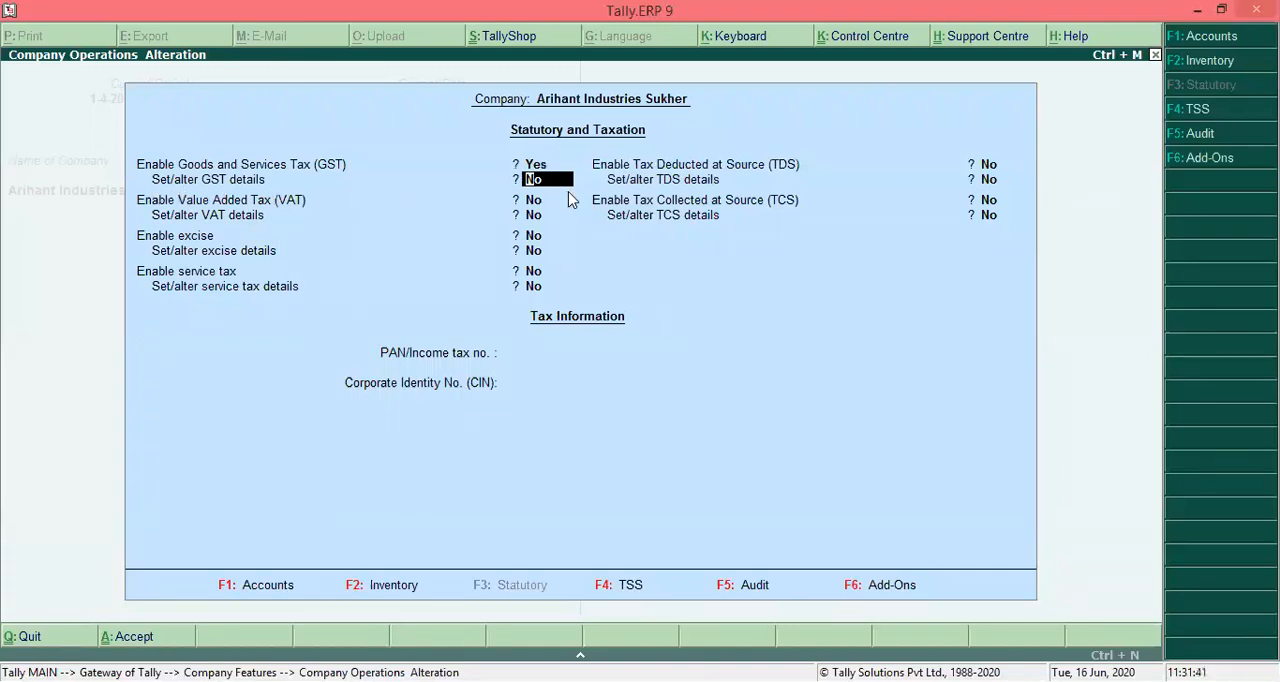
text(y)
key(Return)
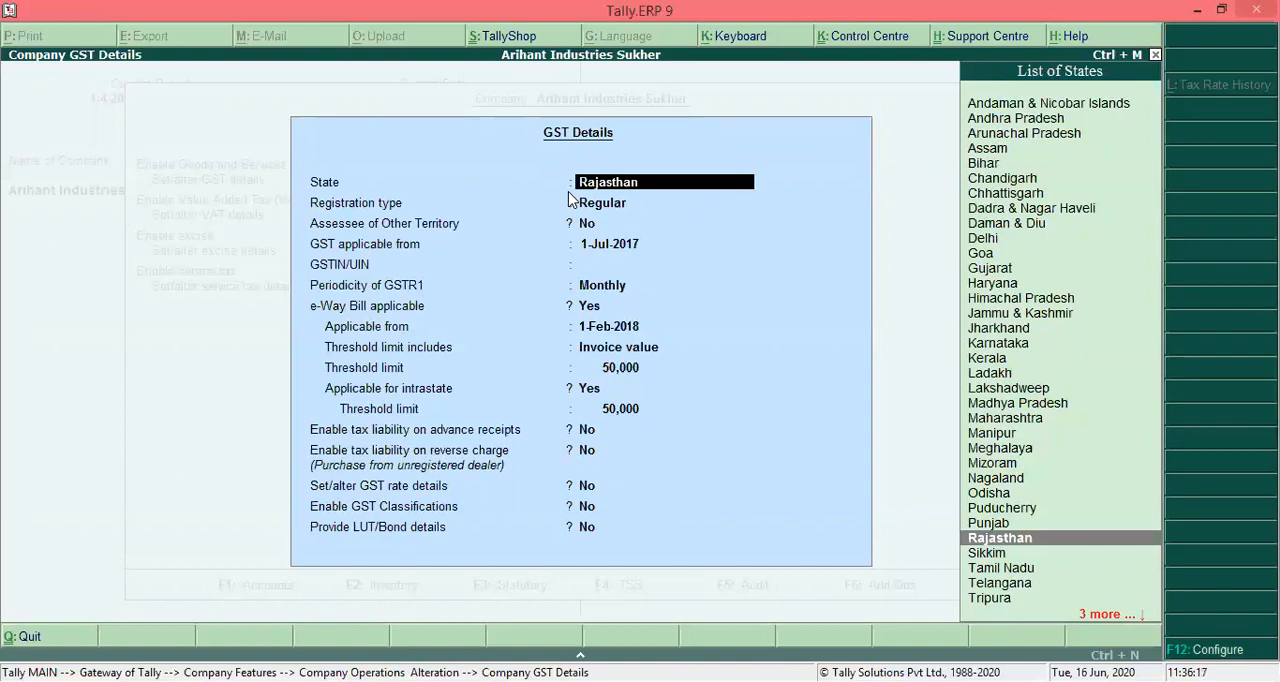
- Keep state Rajasthan, registration type Regular, Assessee of Other Territory No and GST applicable from 1-Jul-2017 in the GST details
key(Return)
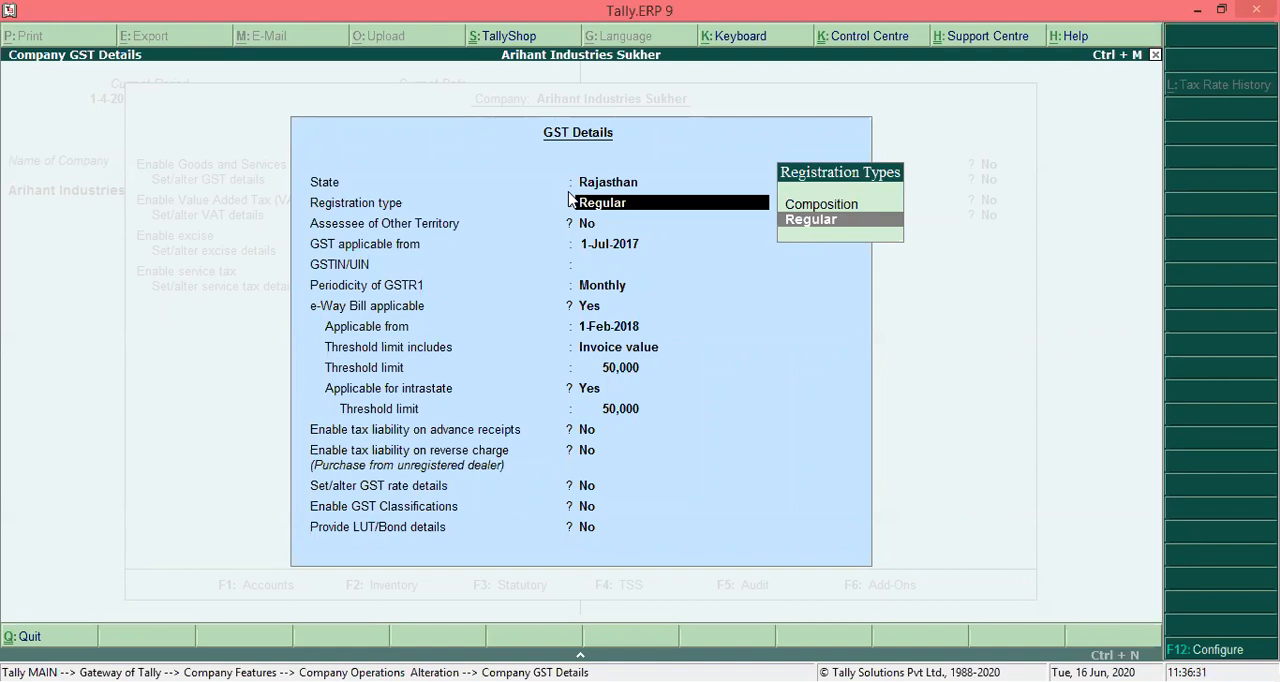
key(Up)
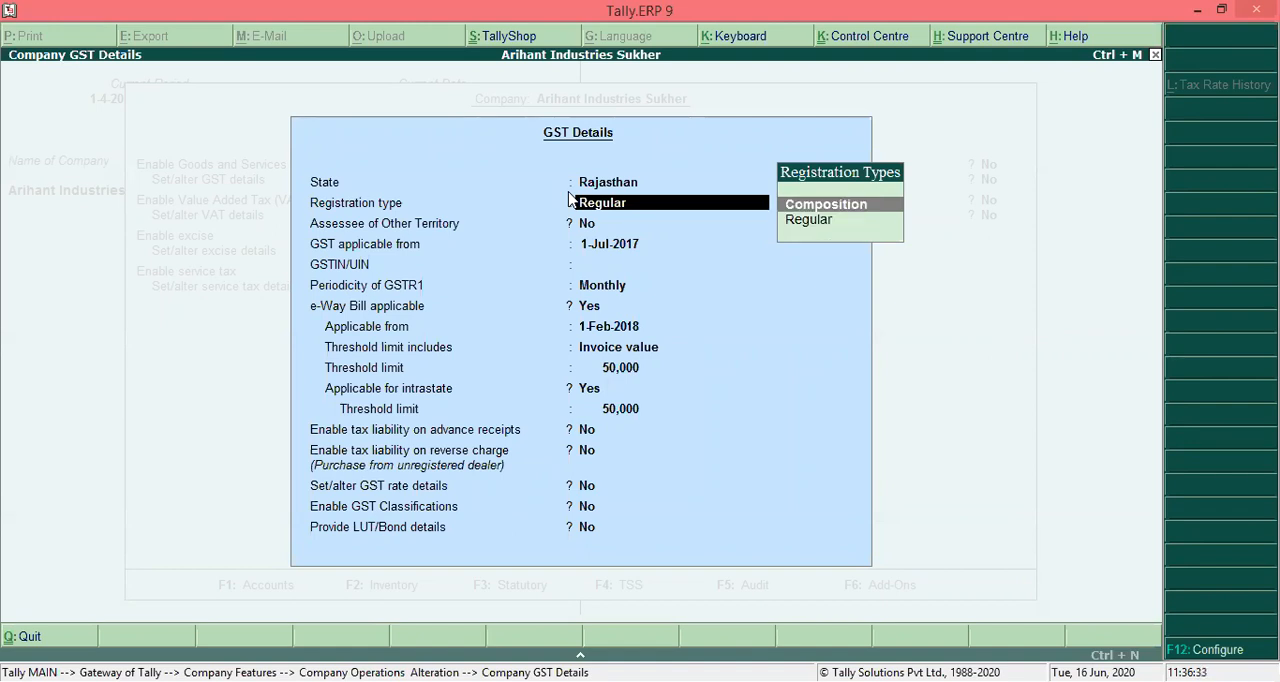
key(Down)
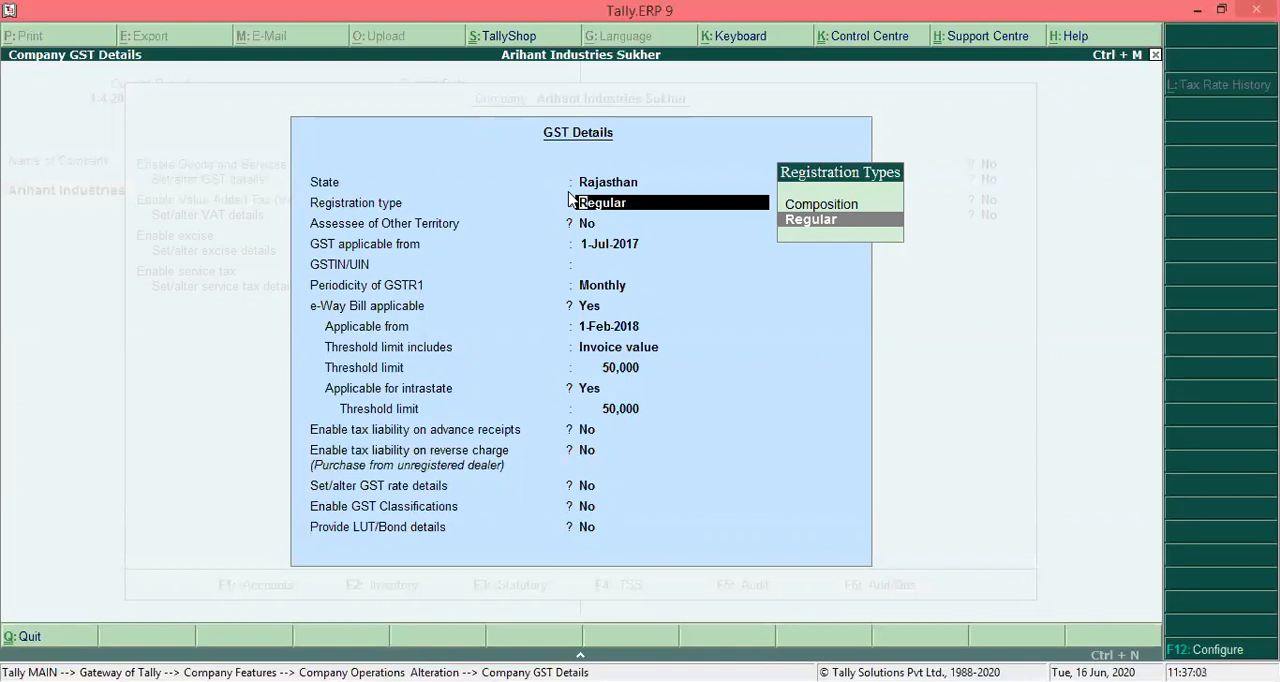
key(Up)
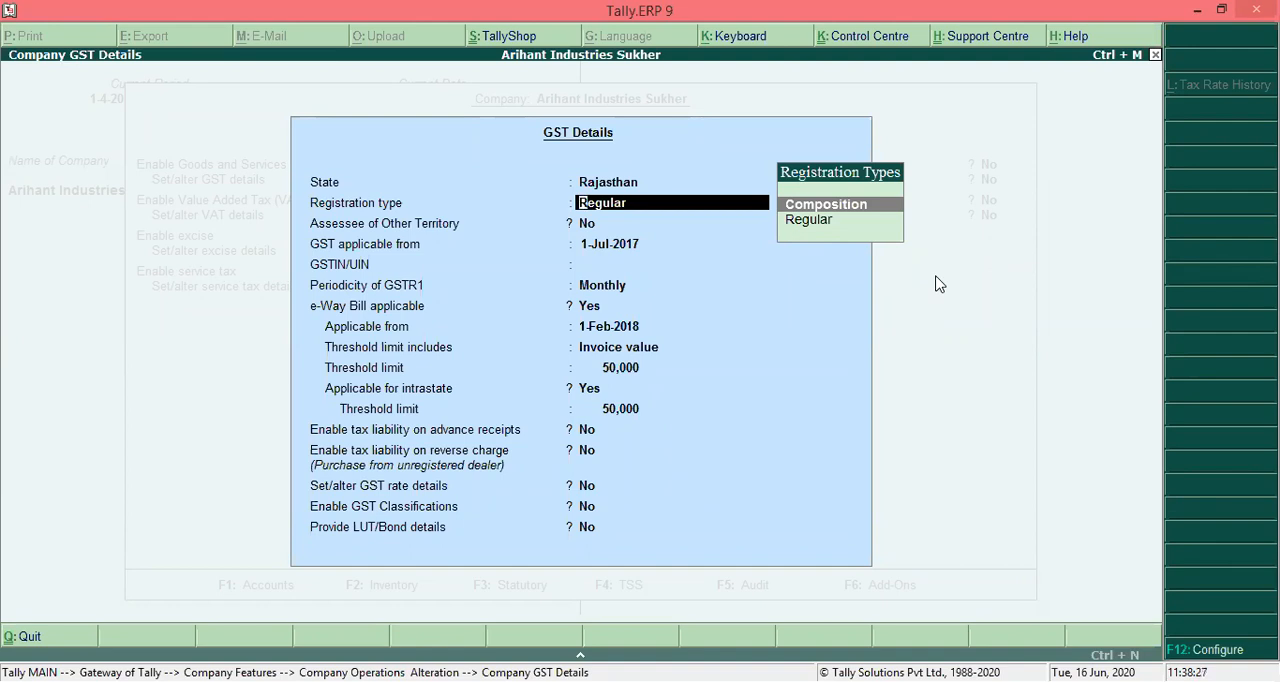
key(Down)
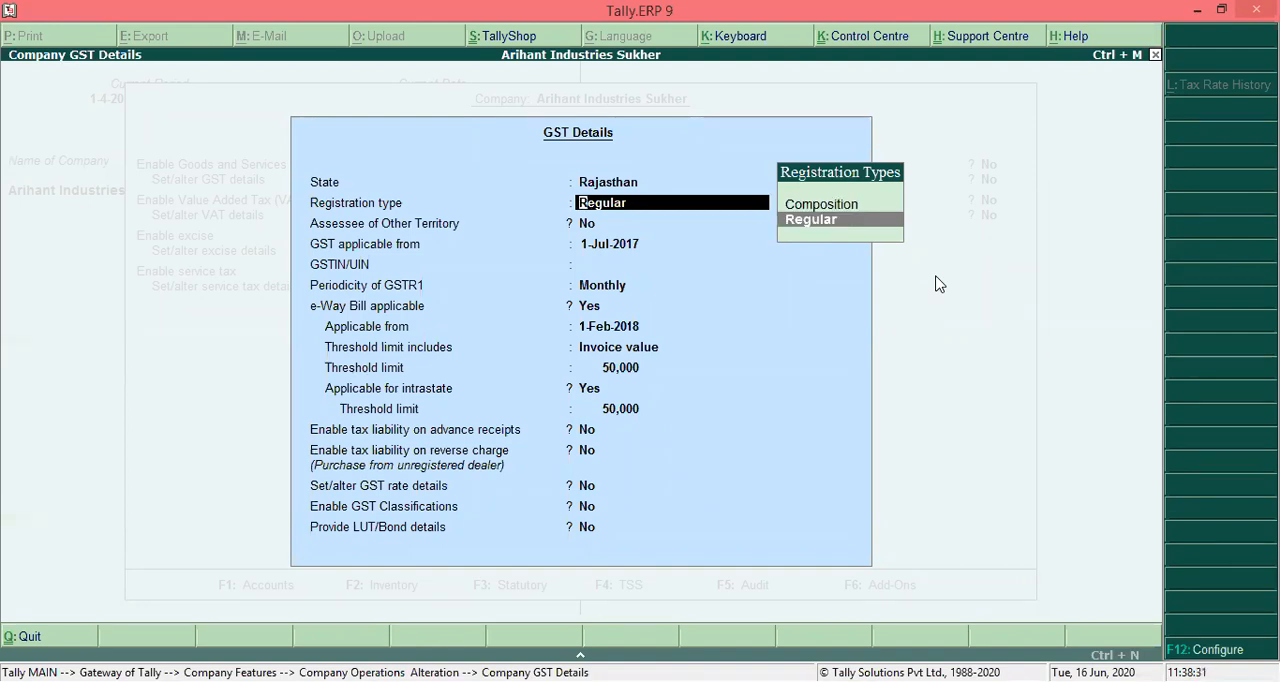
key(Return)
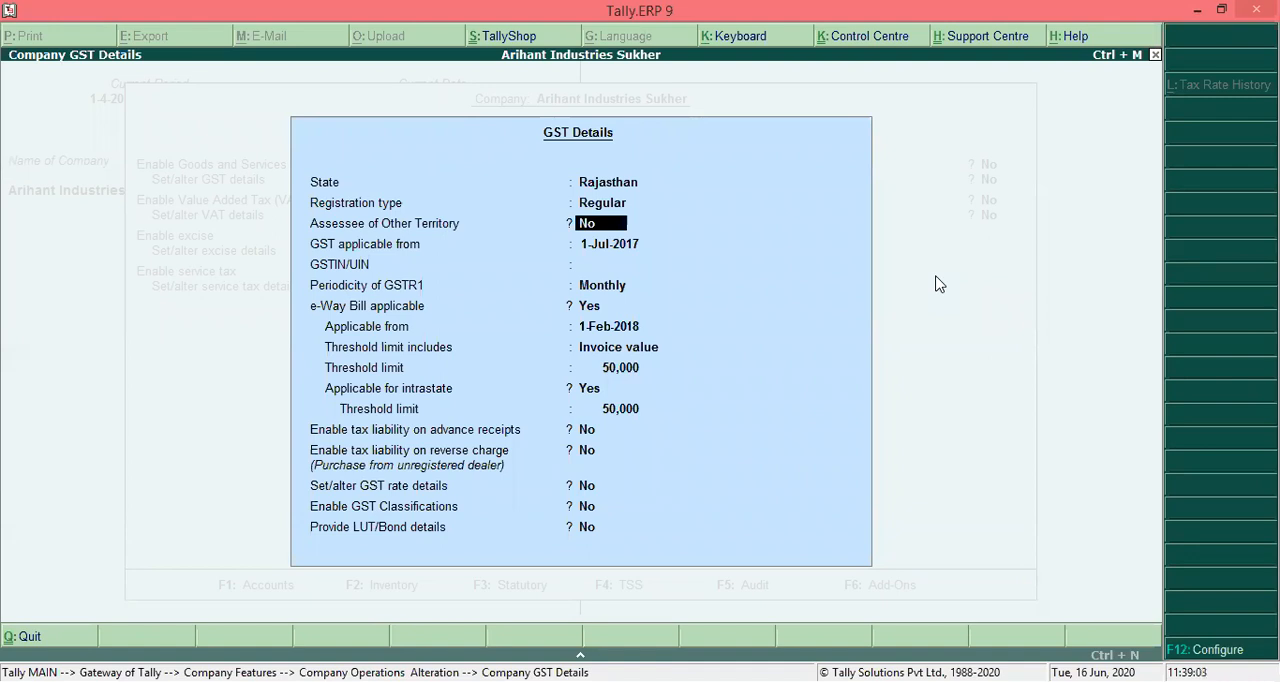
key(Return)
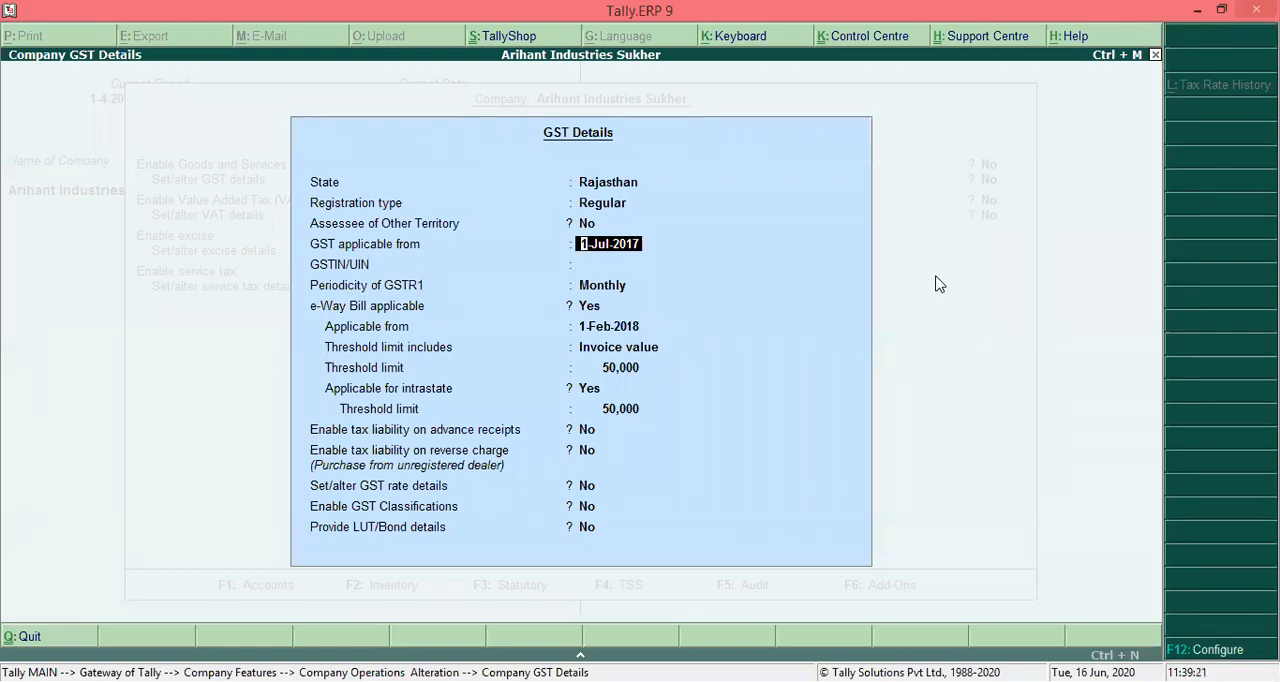
key(Return)
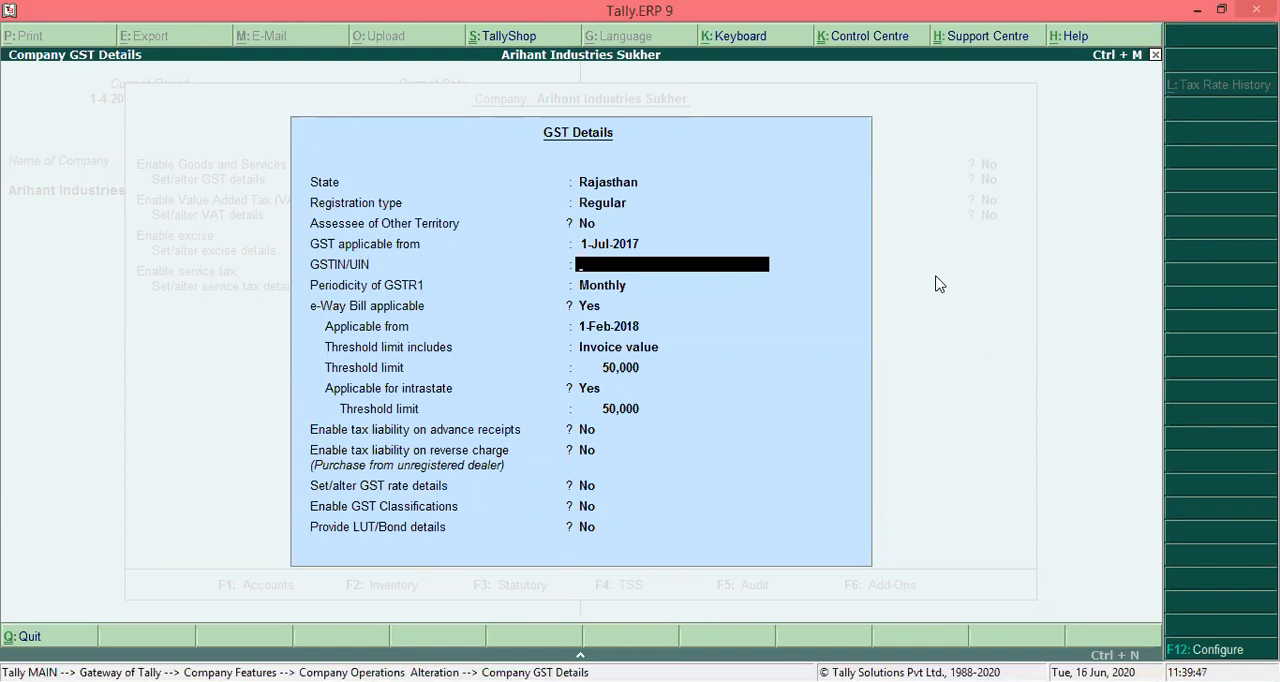
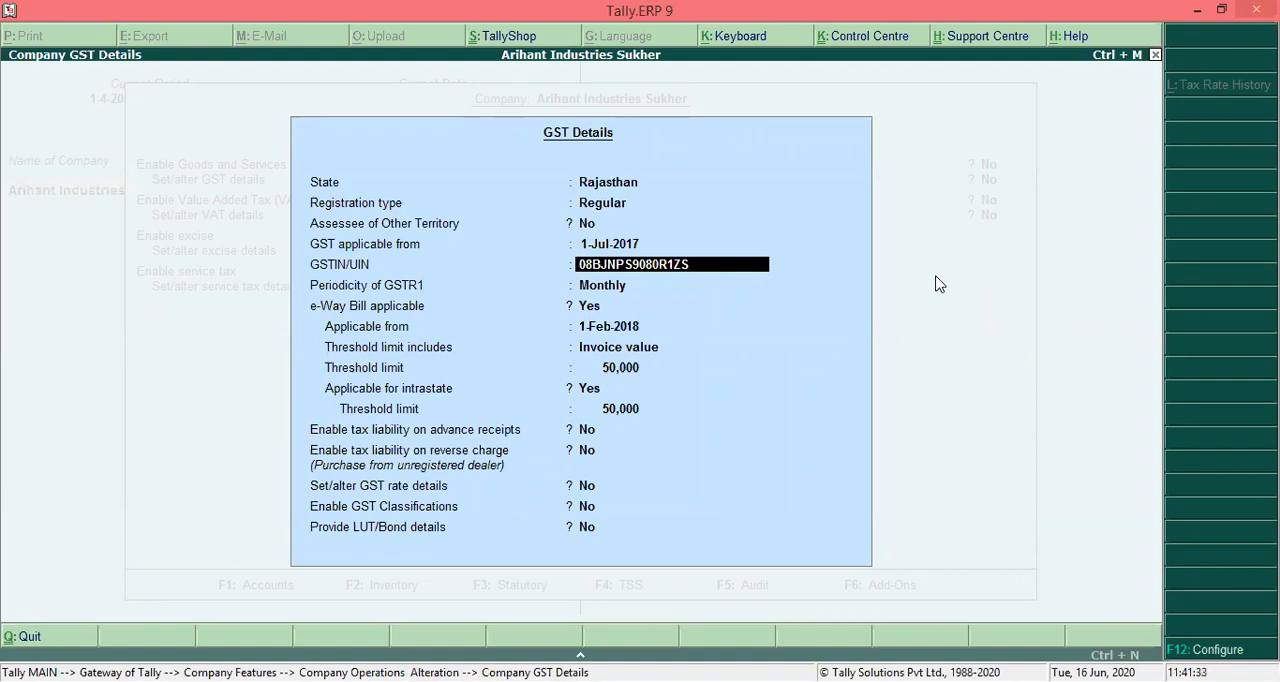
- Enter the company's GST identification number in the GSTIN/UIN field of the GST details
key(Return)
key(Return)
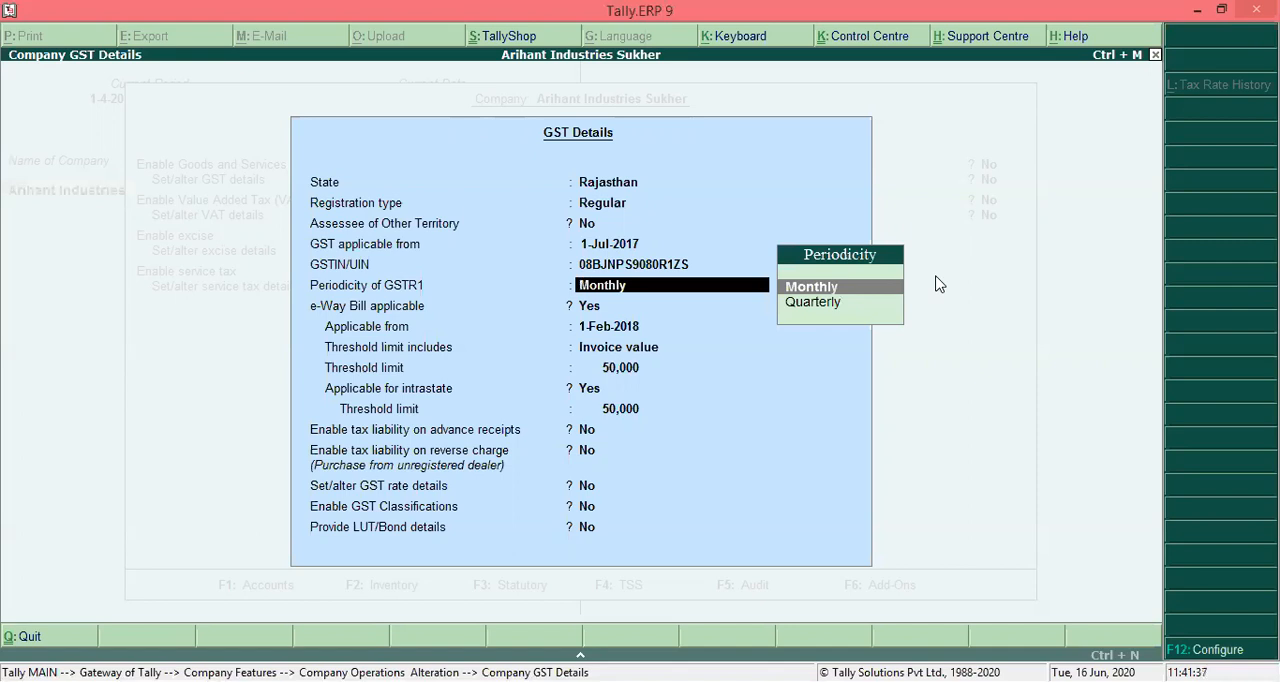
- Set the periodicity of GSTR1 to Monthly in the GST details
key(Down)
key(Up)
key(Down)
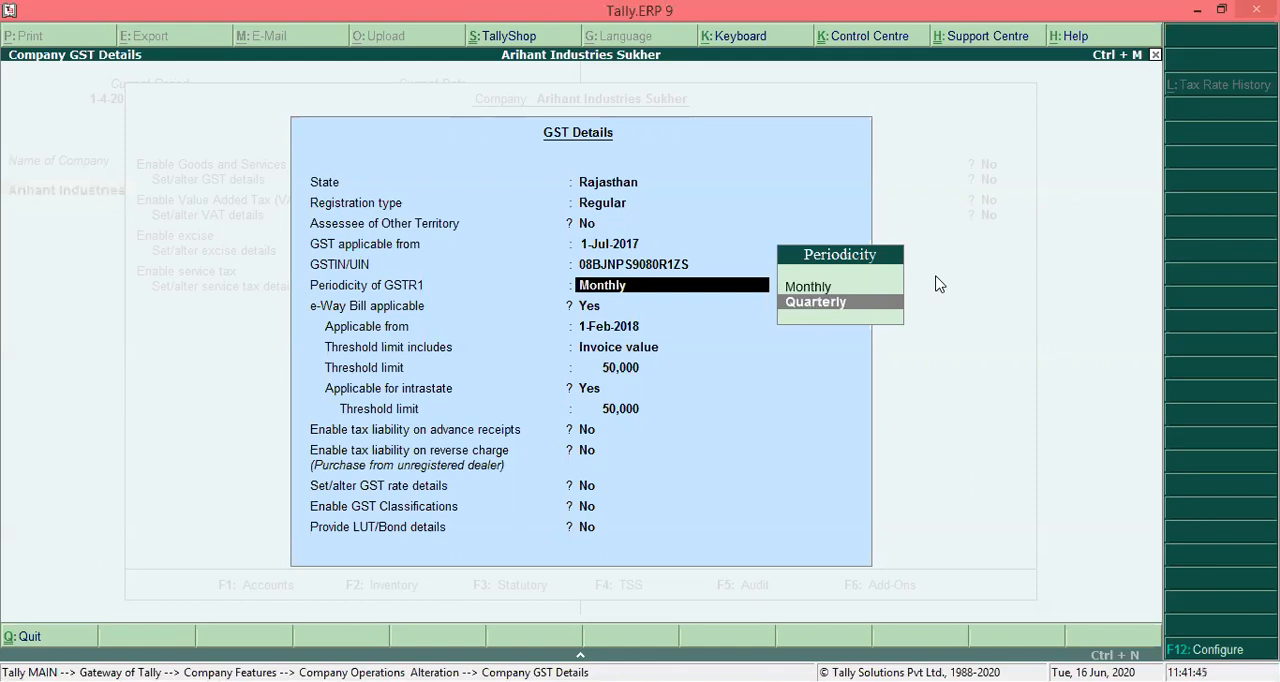
key(Up)
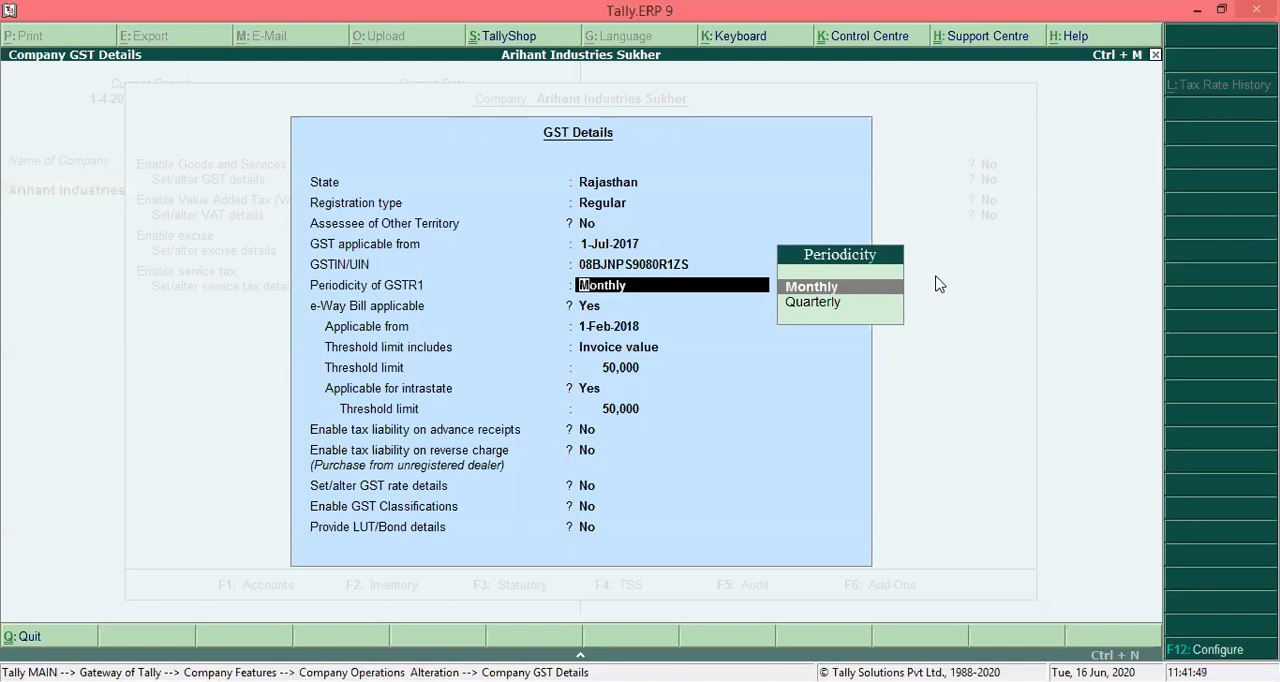
key(Return)
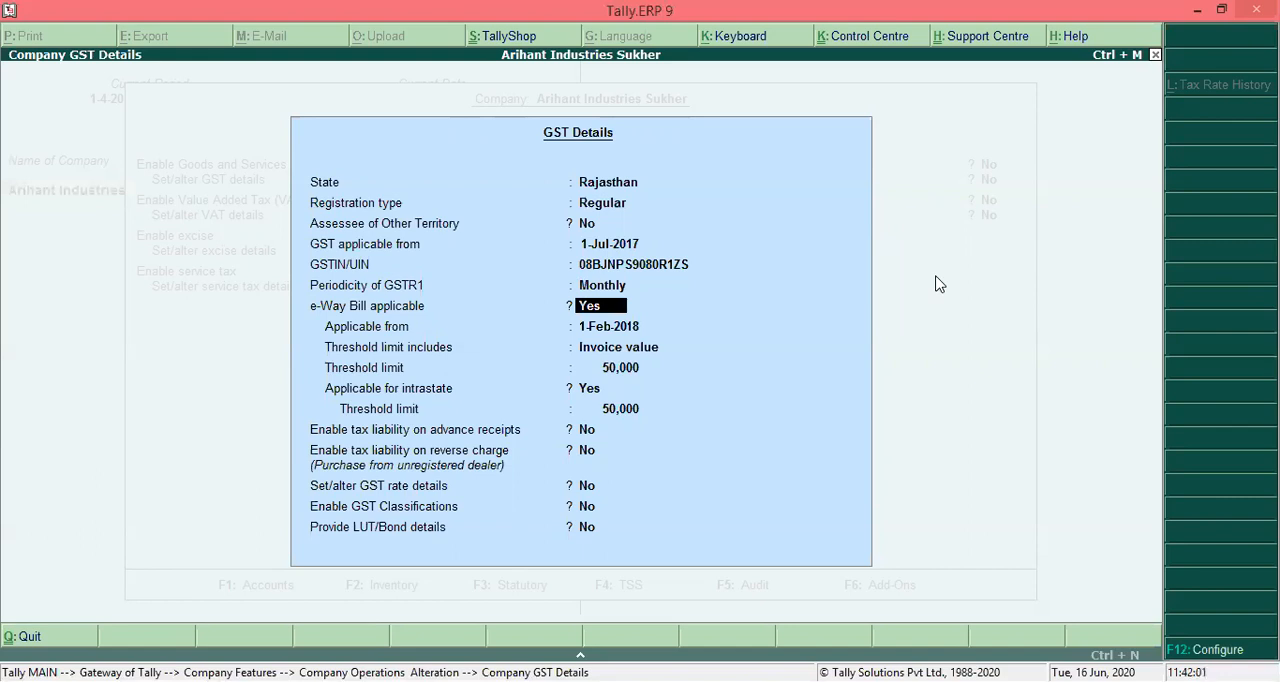
- Keep e-Way Bill applicable Yes from 1-Feb-2018, with threshold including Invoice value, intrastate applicability Yes and both threshold limits at 50,000
key(Return)
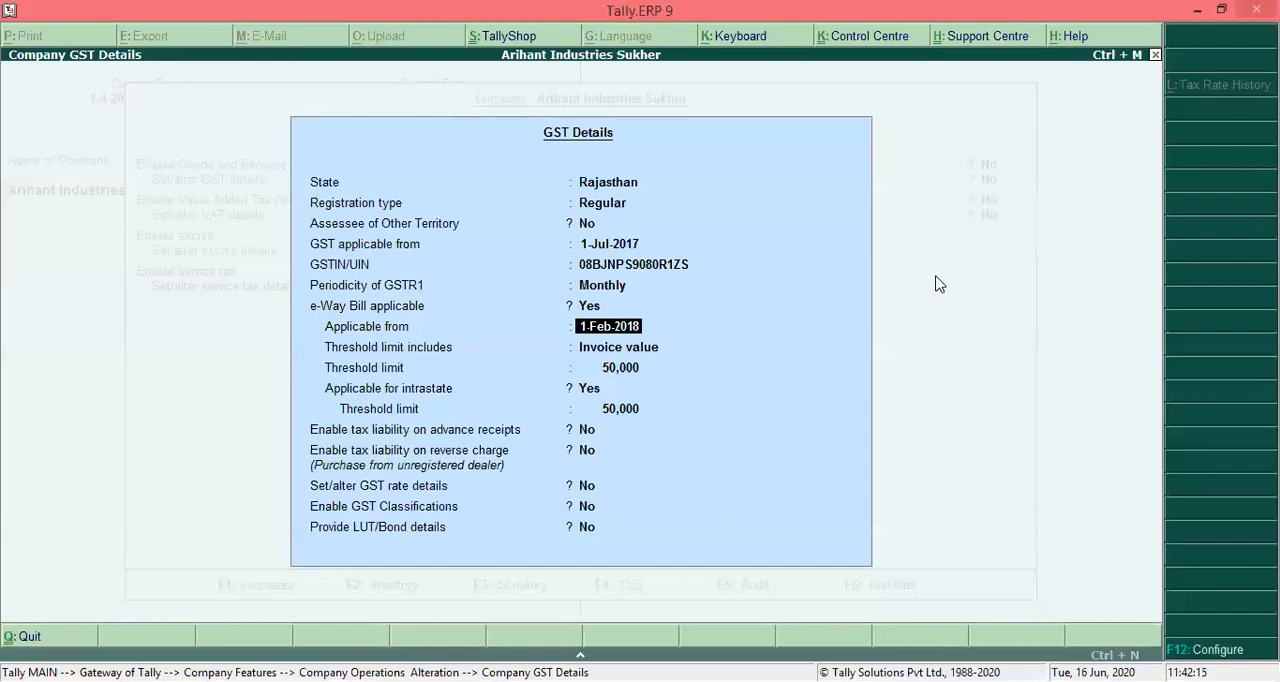
key(Return)
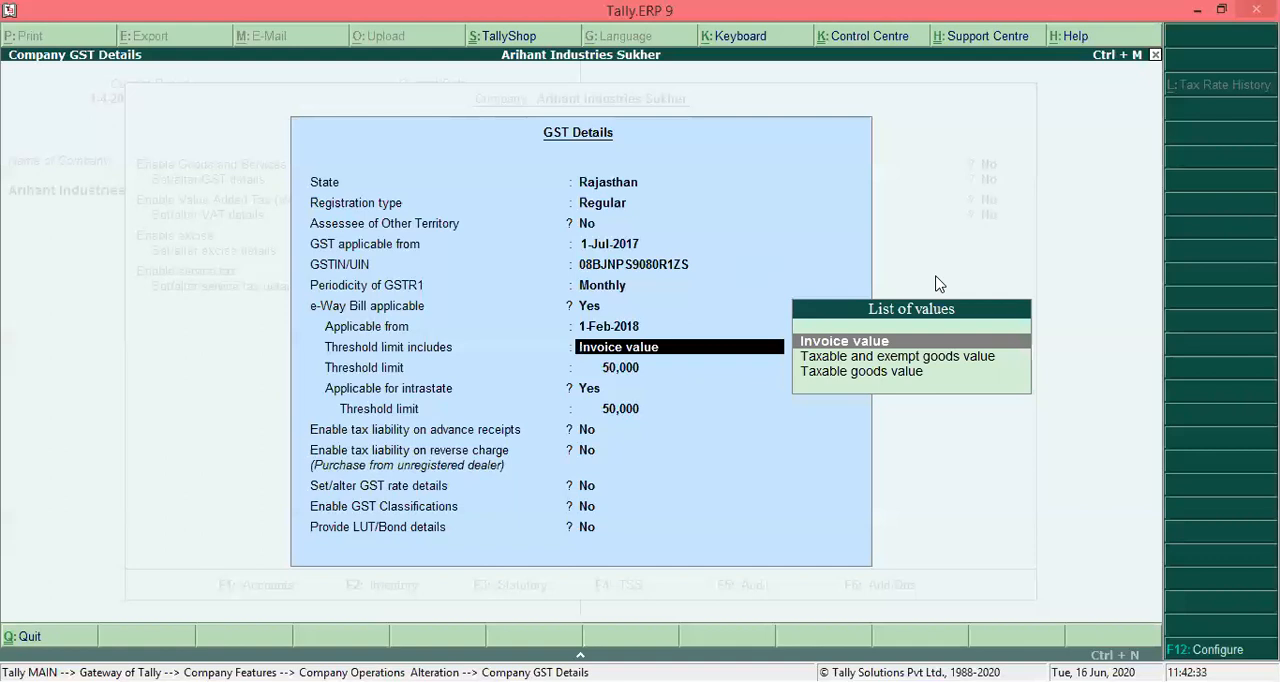
key(Return)
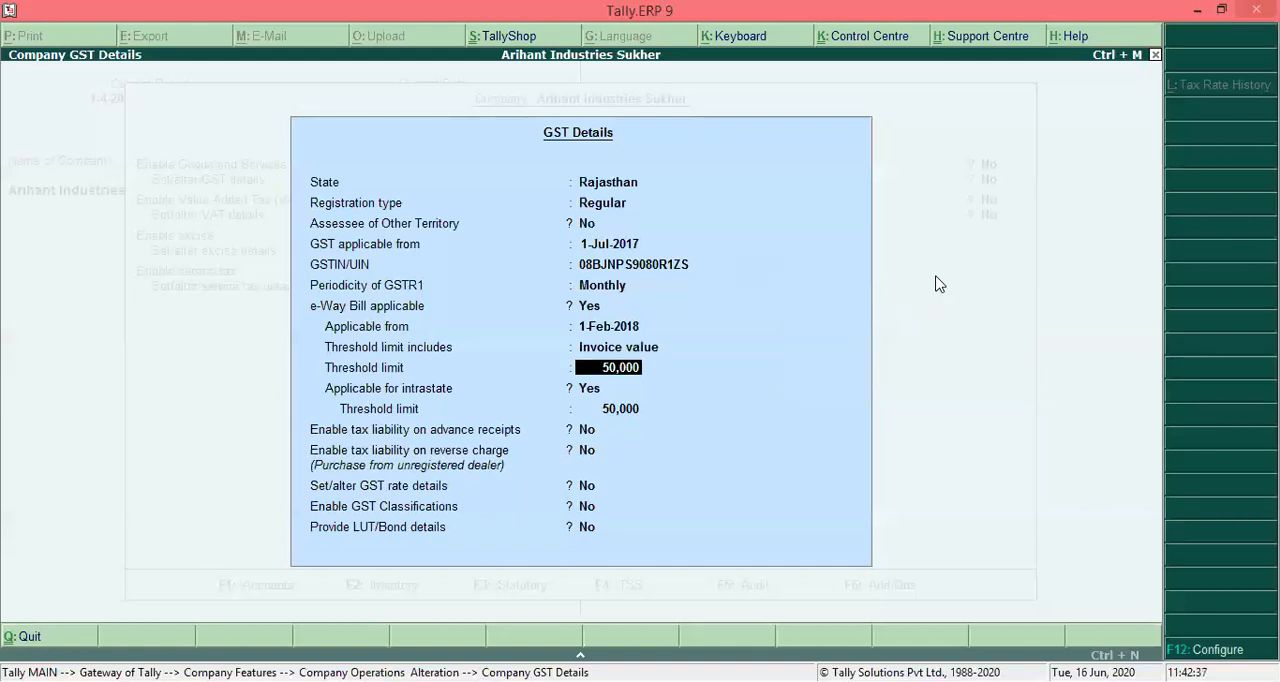
key(Return)
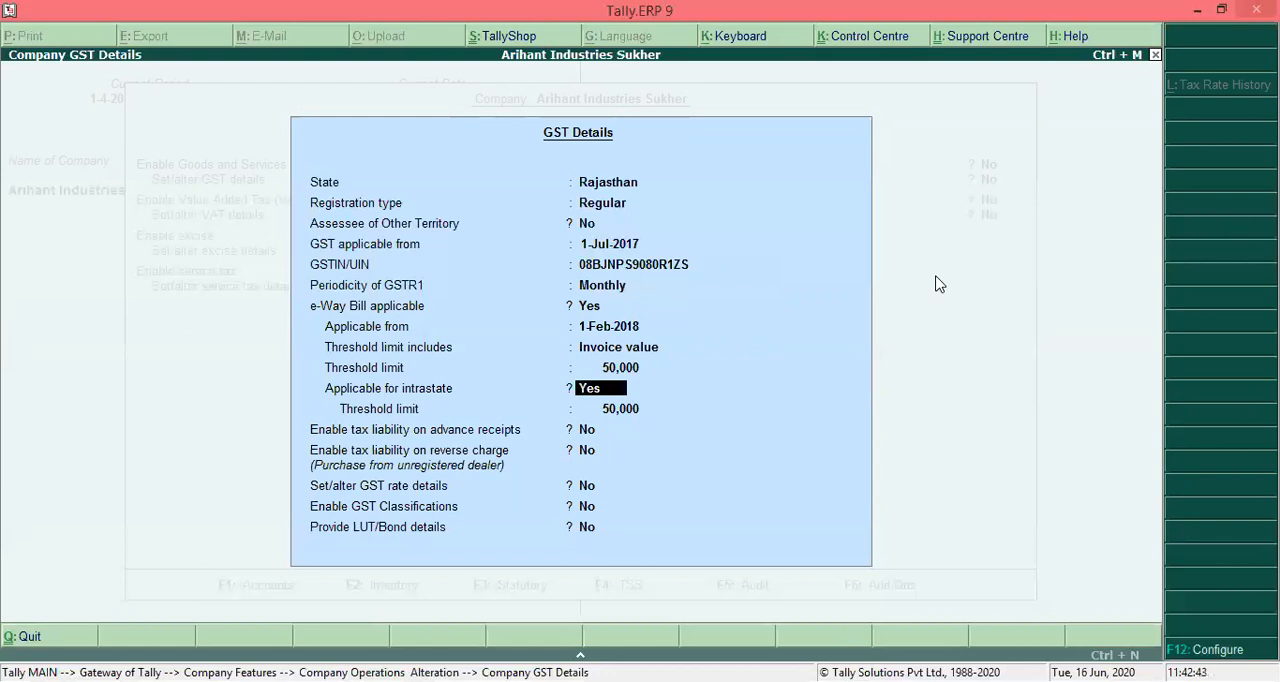
key(Return)
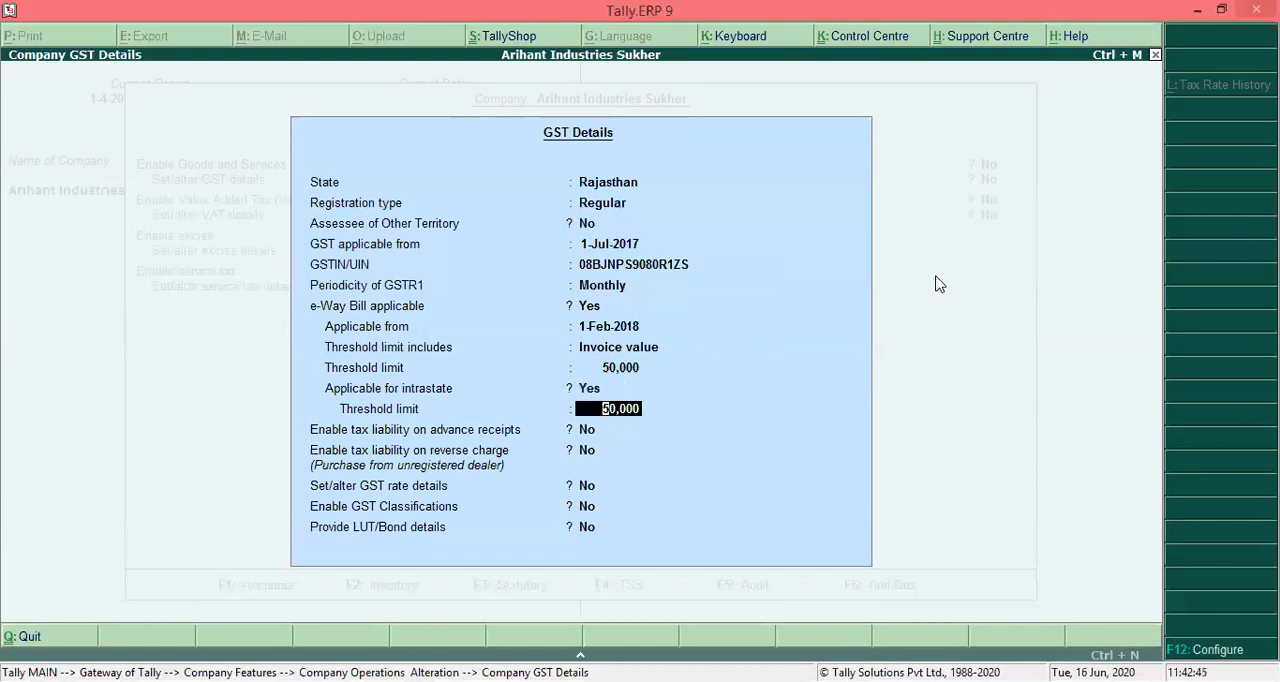
key(Return)
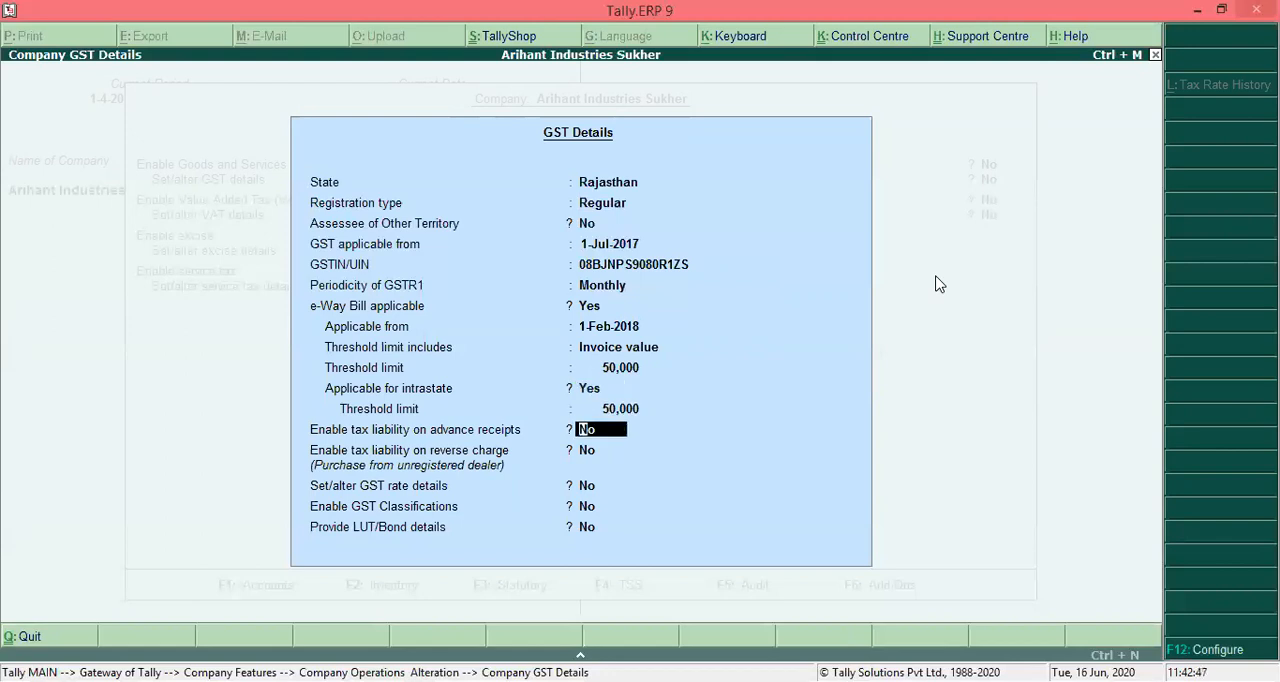
- Enable tax liability on advance receipts and on reverse charge (purchase from unregistered dealer) by setting both to Yes
text(y)
key(Return)
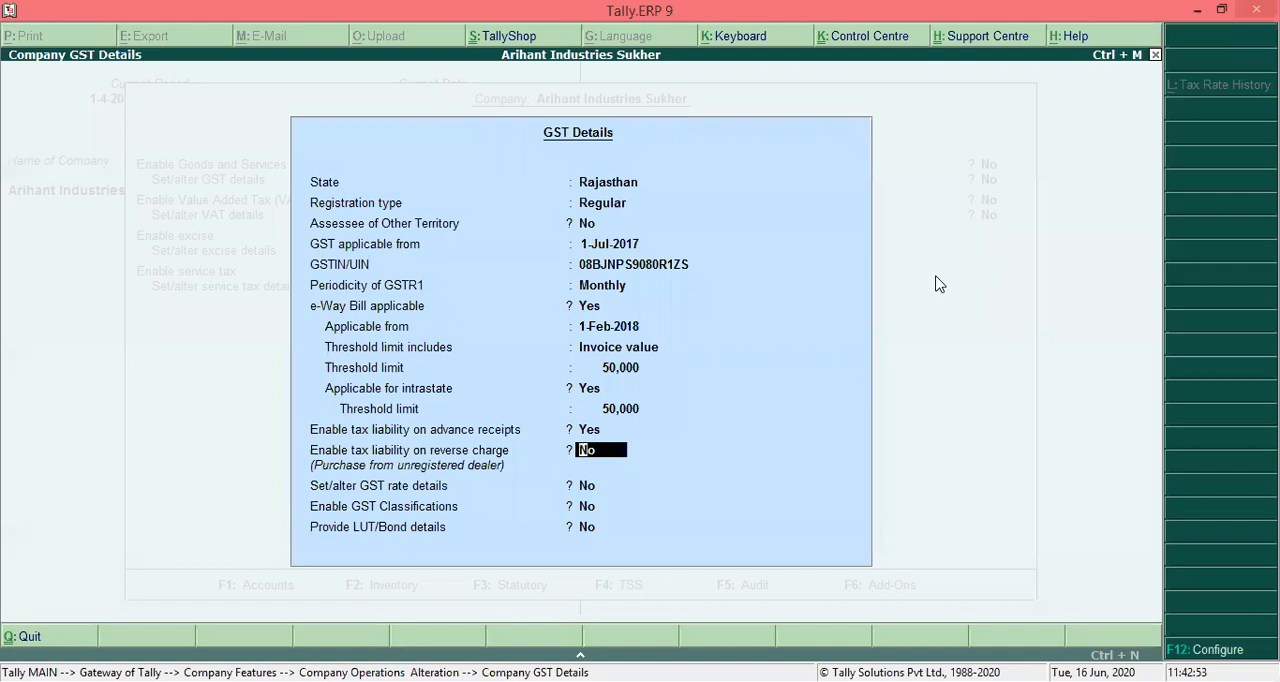
text(y)
key(Return)
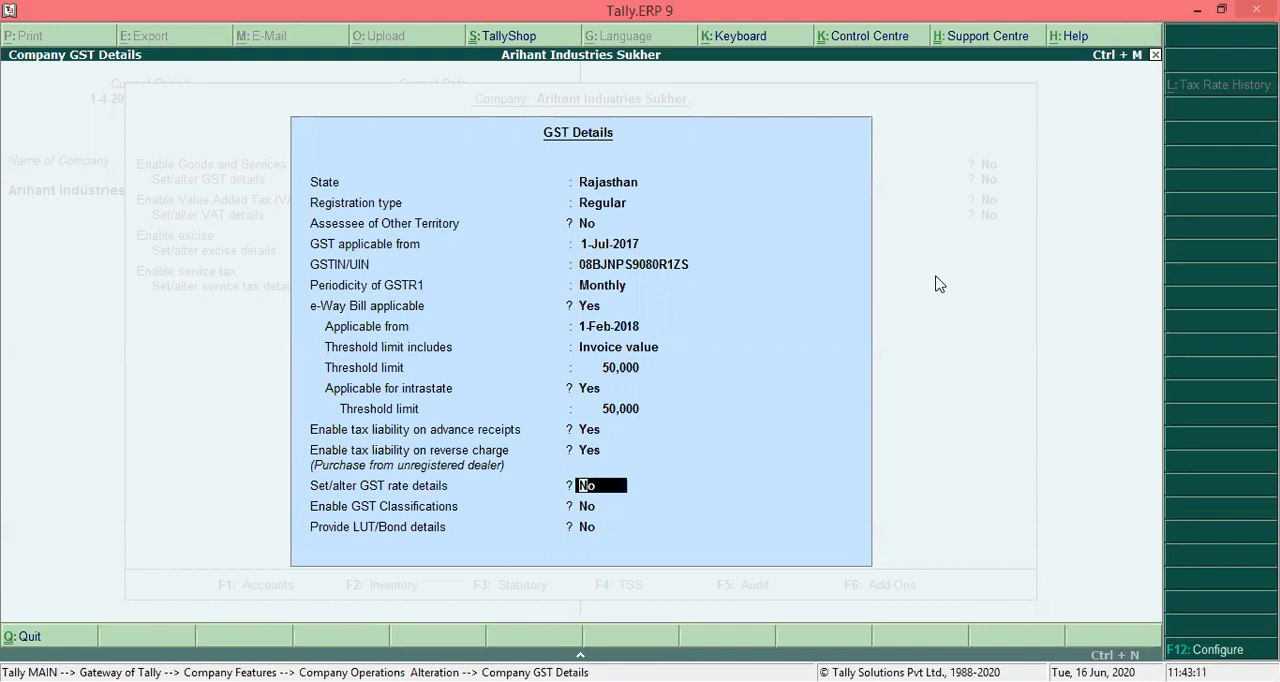
- Leave Set/alter GST rate details, Enable GST Classifications and Provide LUT/Bond details at No and accept the GST details
key(Return)
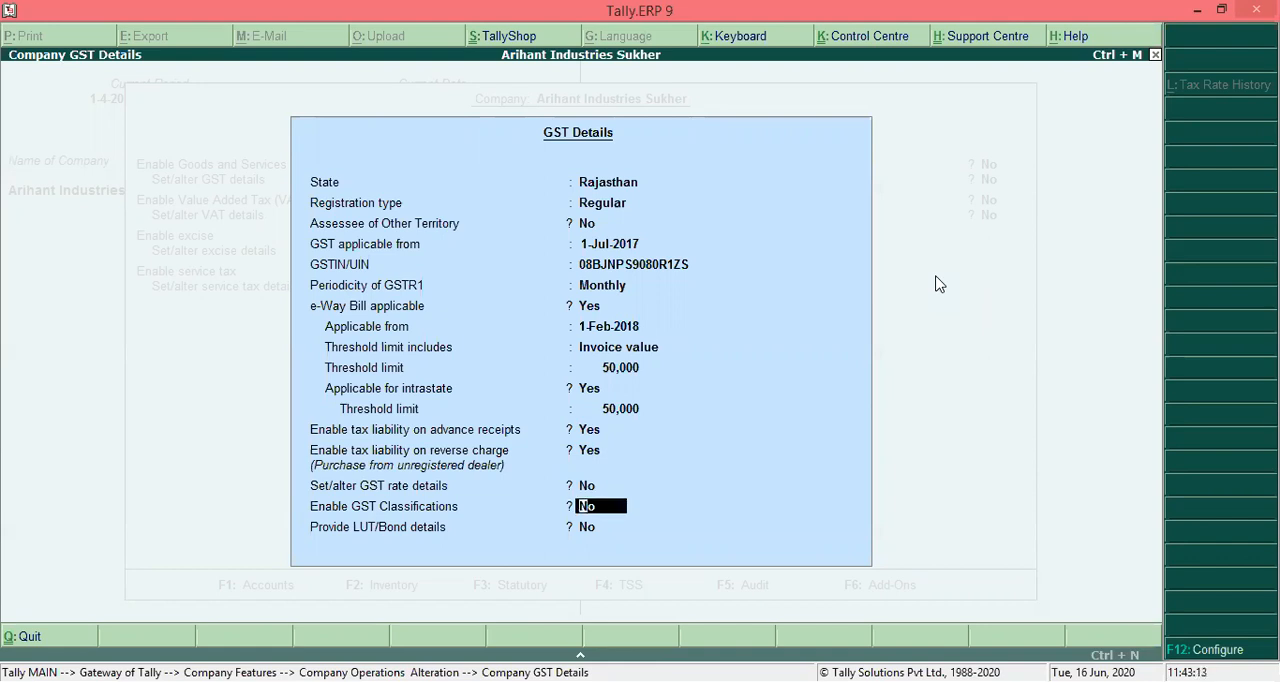
key(Return)
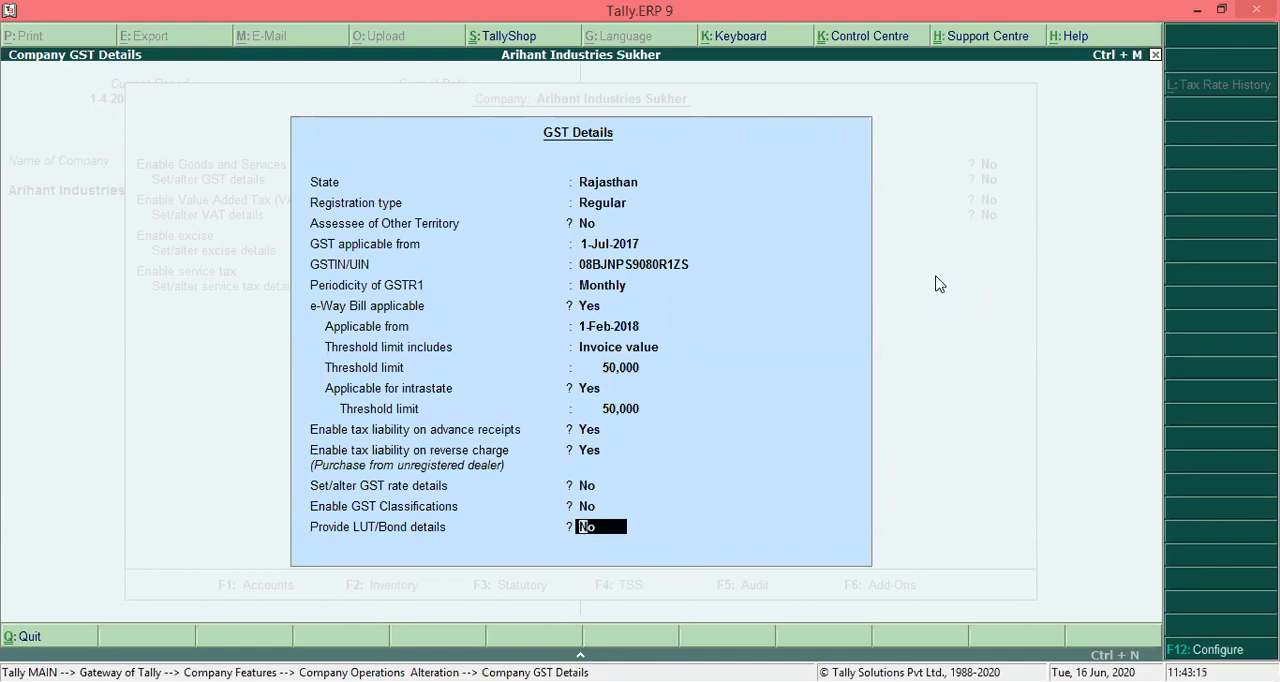
key(BackSpace)
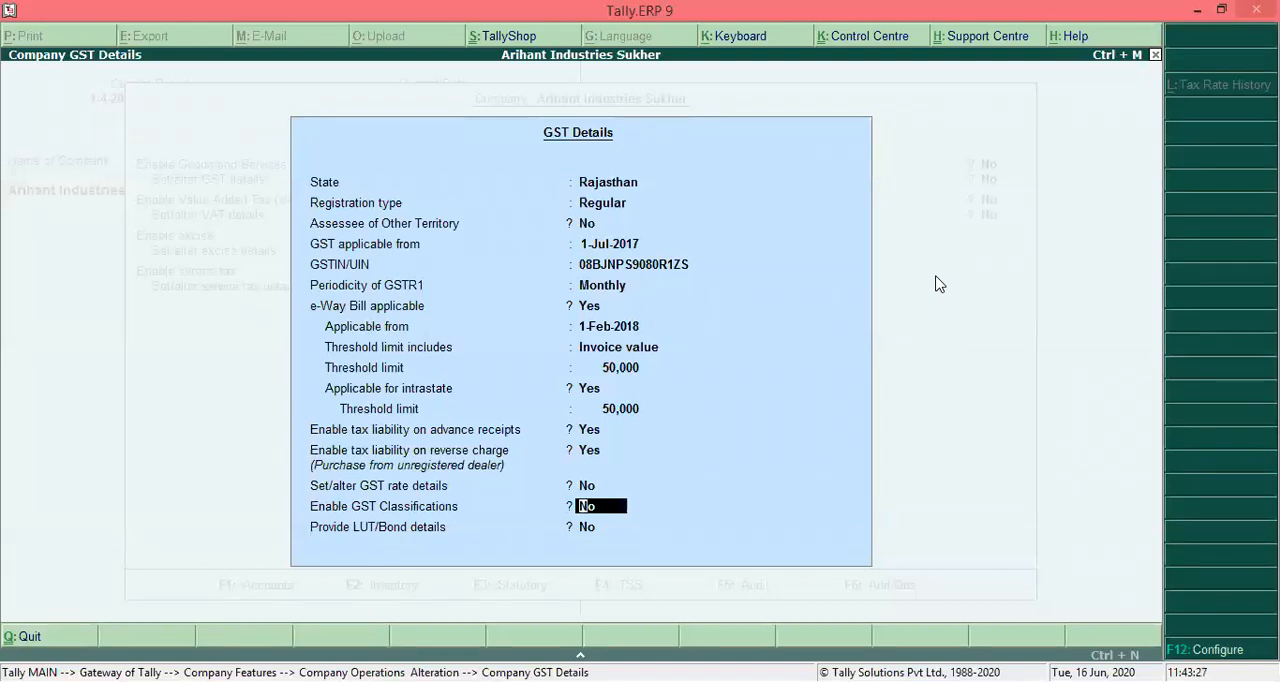
key(Return)
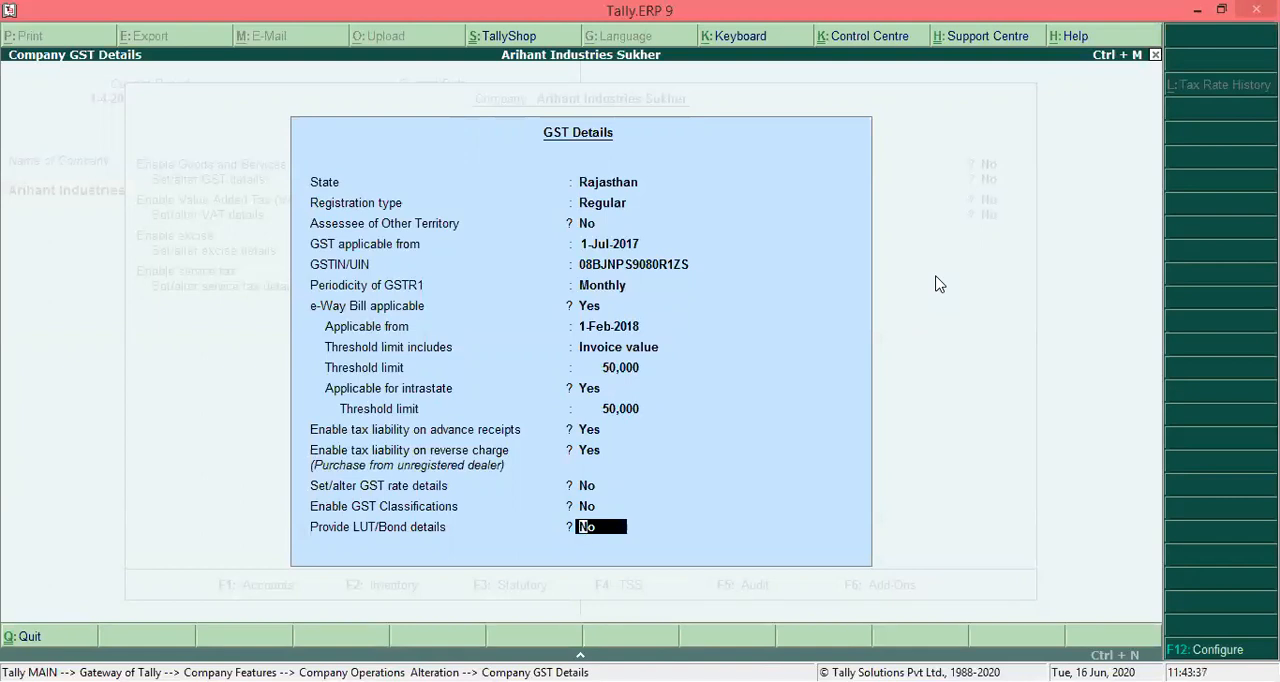
key(Up)
key(Up)
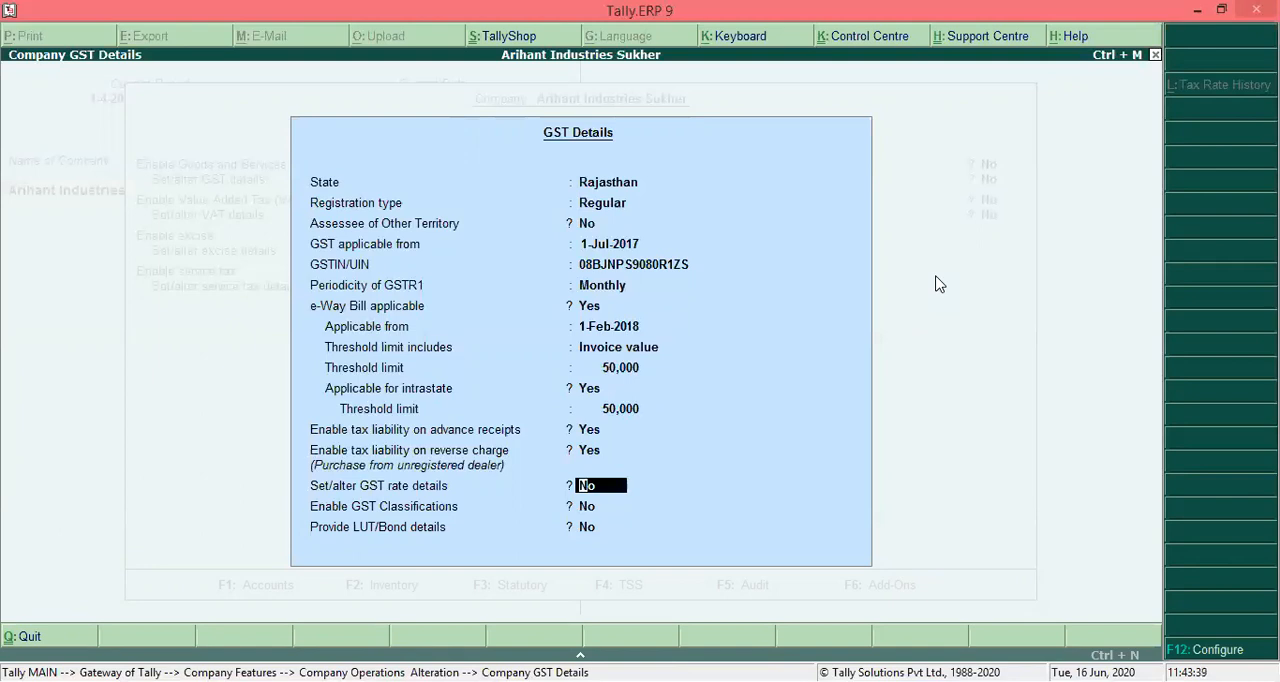
key(Down)
key(Return)
key(Return)
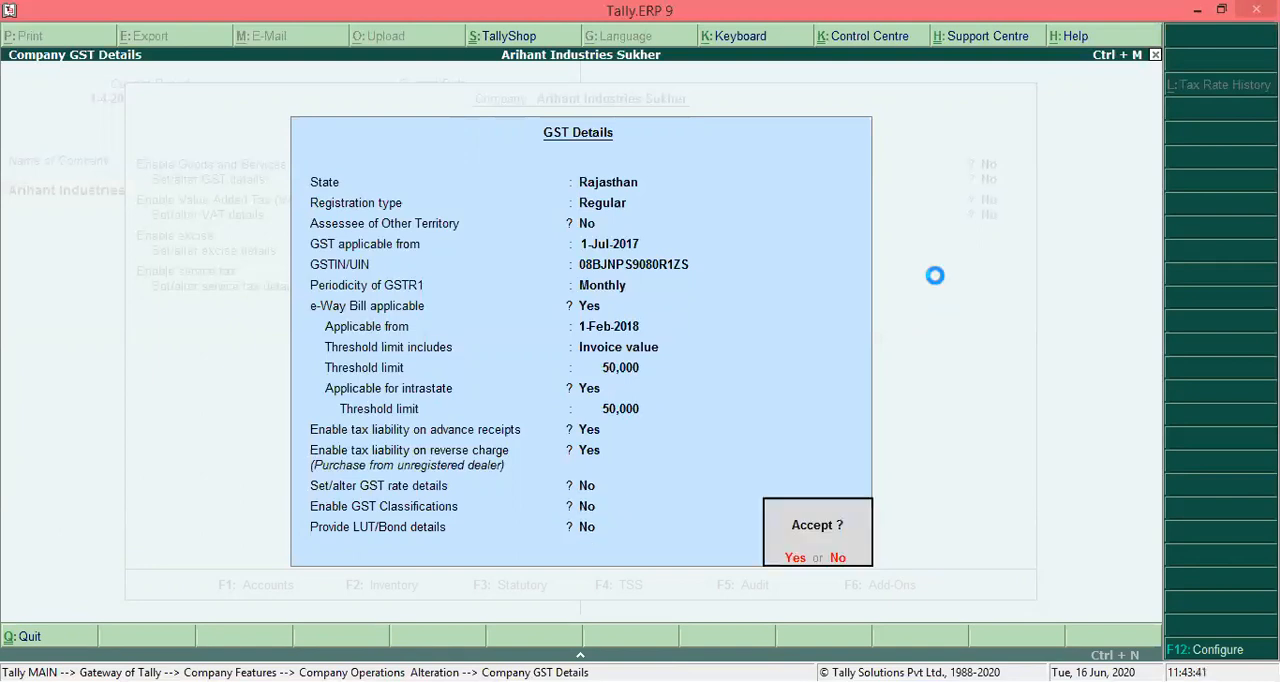
- Save the Statutory and Taxation features with VAT and the remaining taxes left at No, and return to the Gateway of Tally
key(Return)
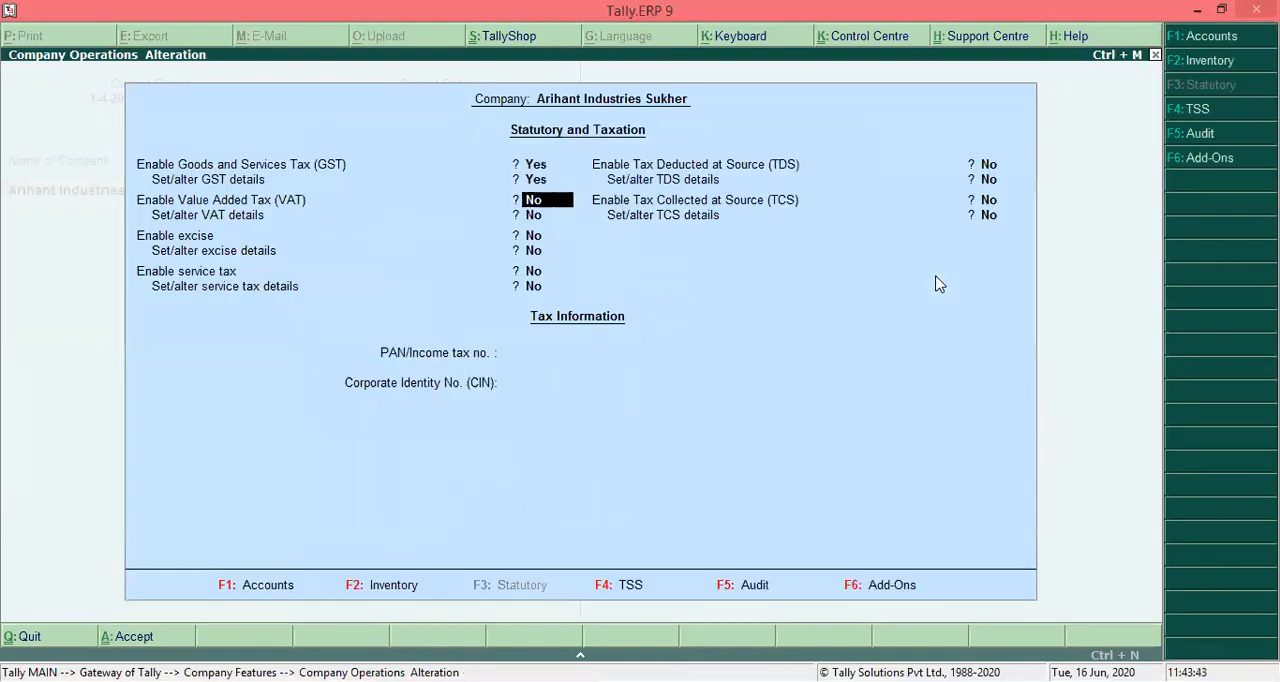
key(Return)
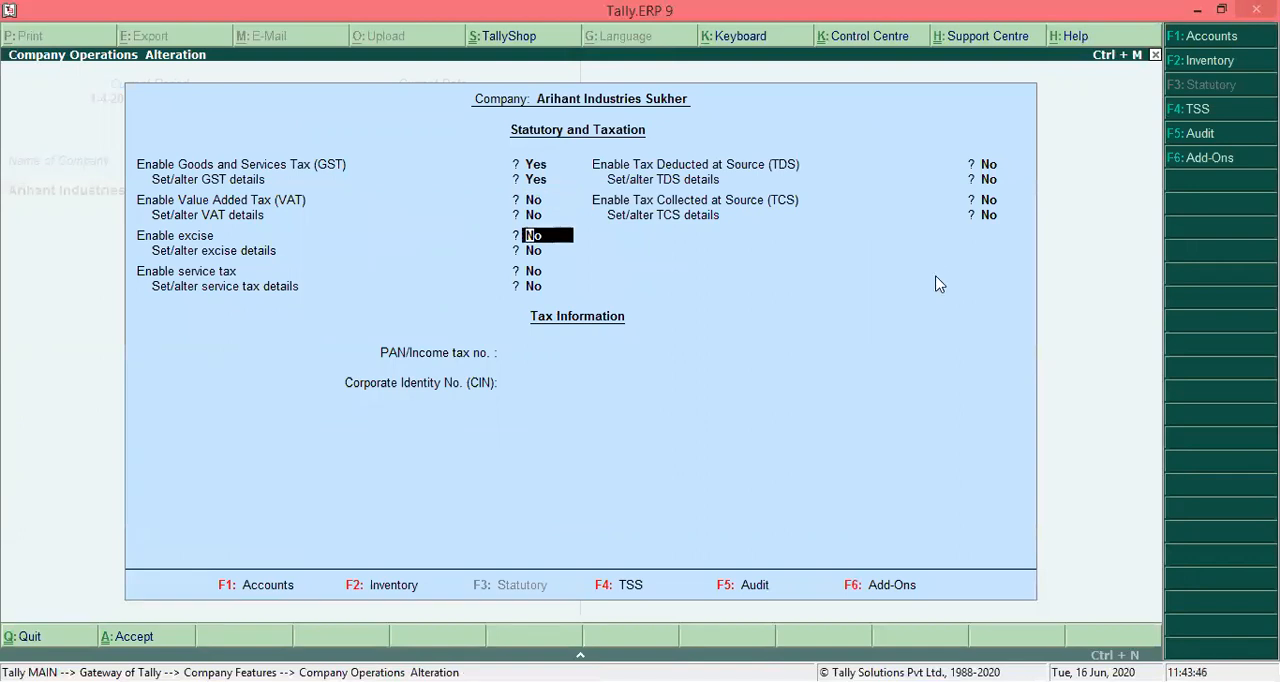
key(ctrl+a)
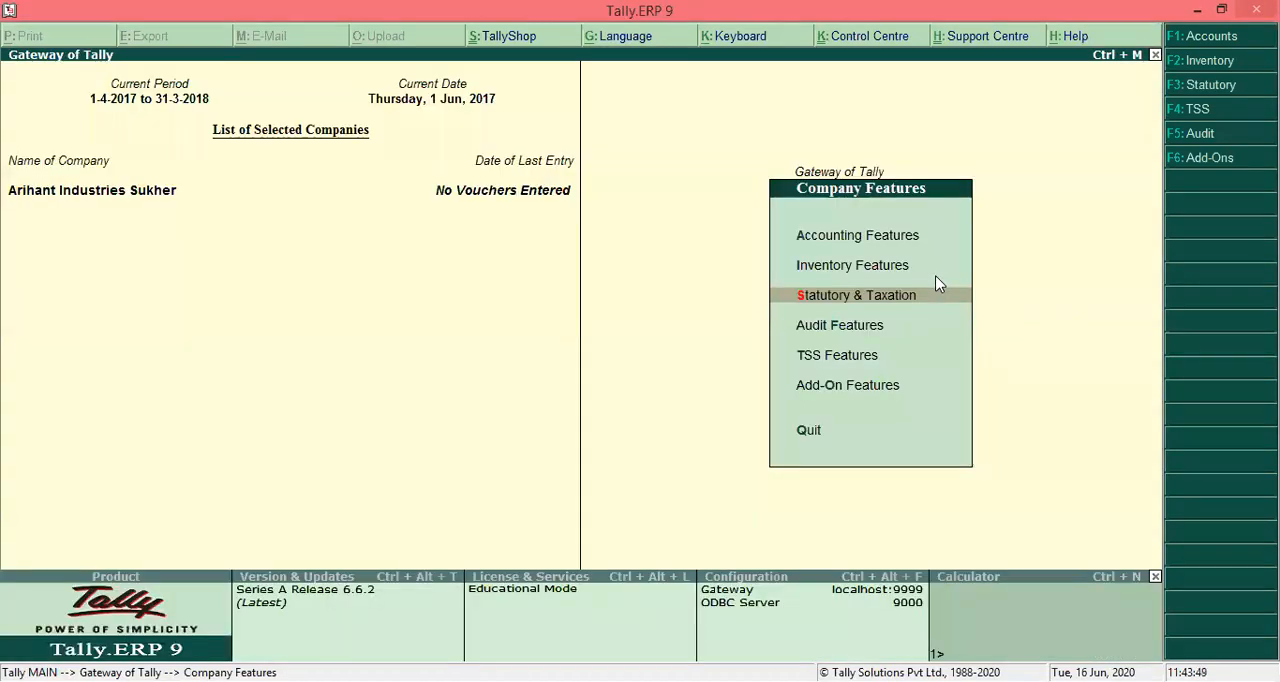
key(Escape)
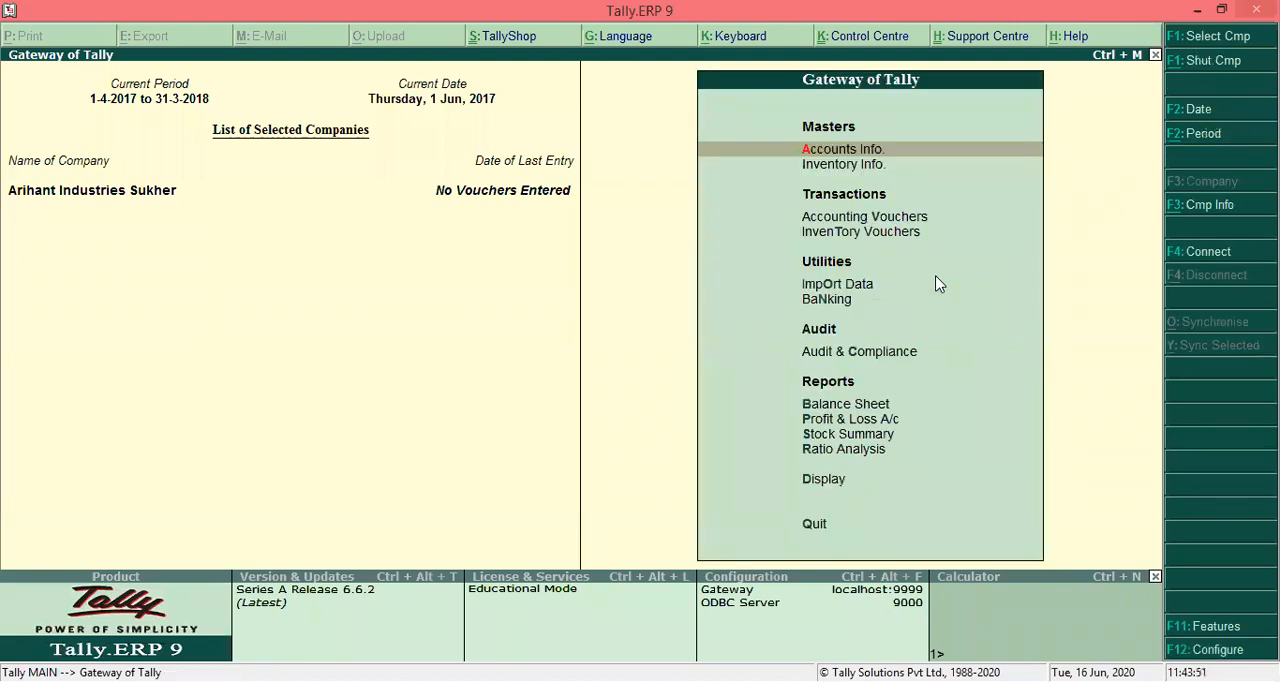